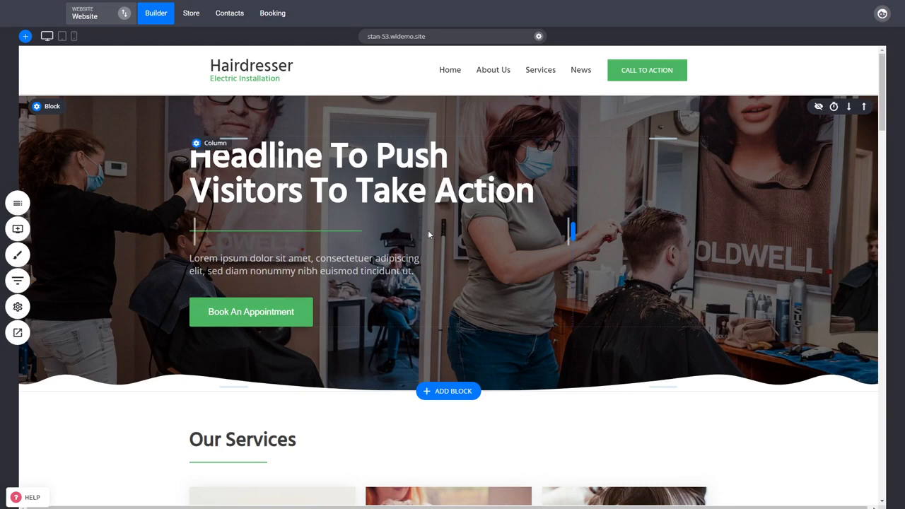
Step: Open the website's Page SEO settings to inspect the home page's SEO information
left_click(18, 306)
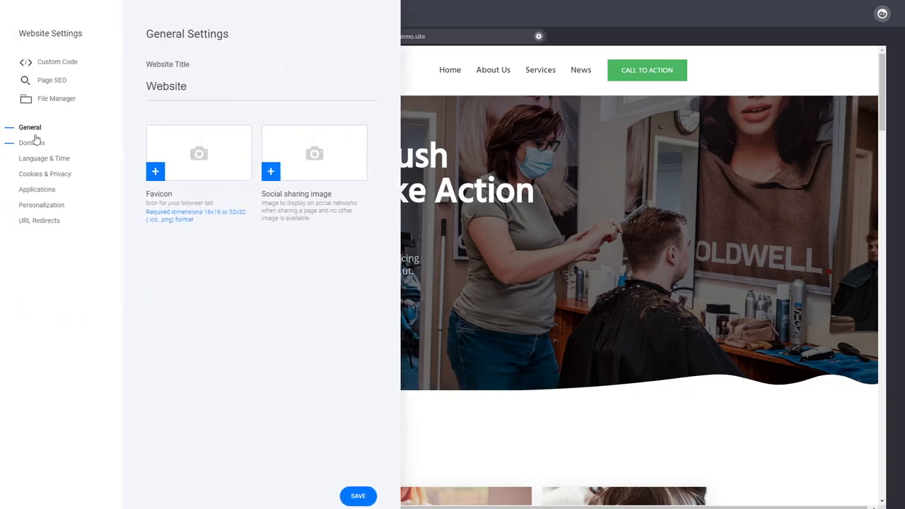
left_click(53, 85)
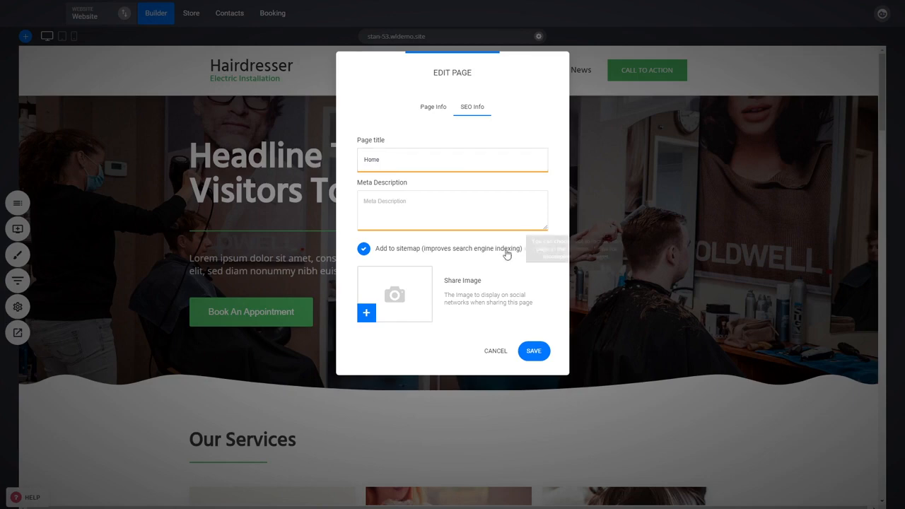
Step: Replace the home page's SEO title with the copied share image description, extended with "ds ds dsdsds"
left_click_drag(534, 305, 445, 295)
key("ctrl+c")
double_click(411, 152)
key("ctrl+v")
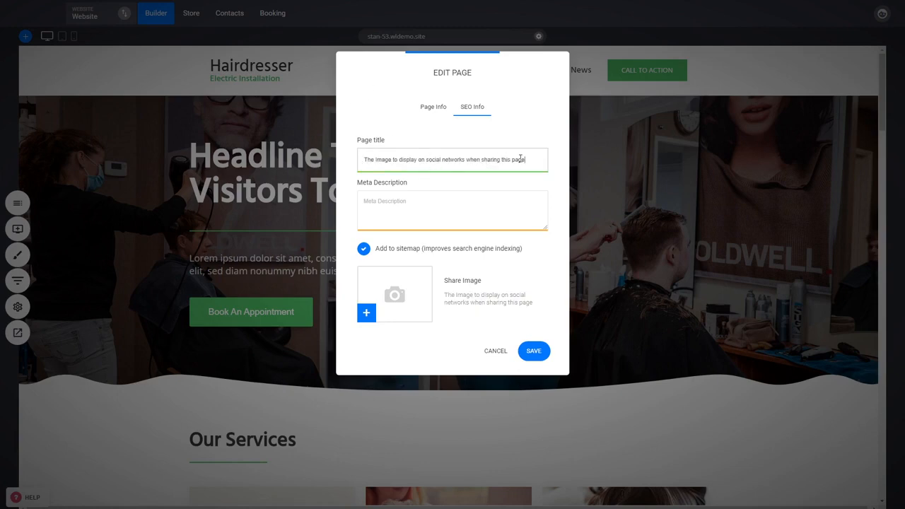
type("ds ds dsdsds")
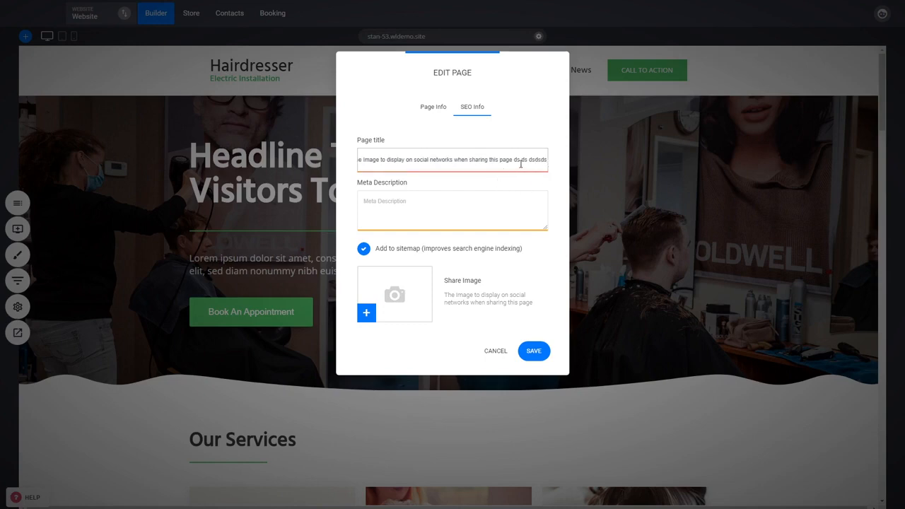
Step: Clear the home page's SEO title and cancel the page edit without saving
triple_click(522, 163)
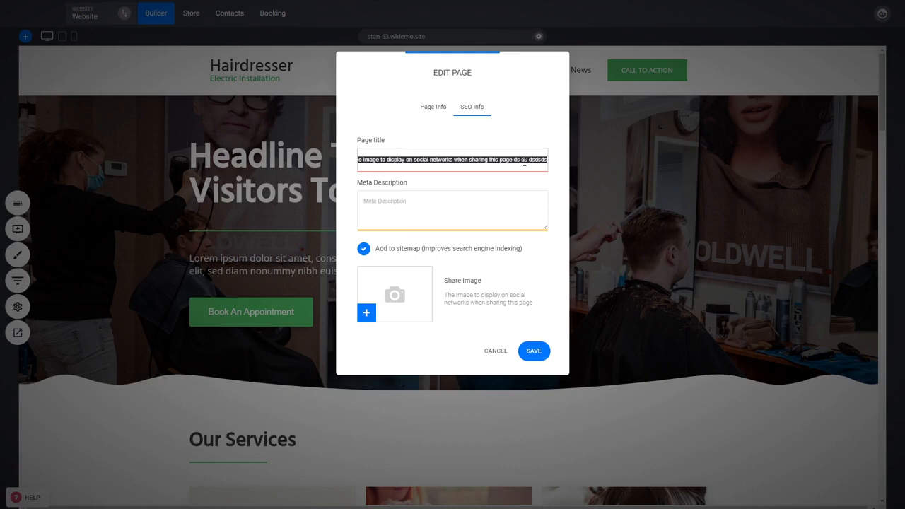
key("BackSpace")
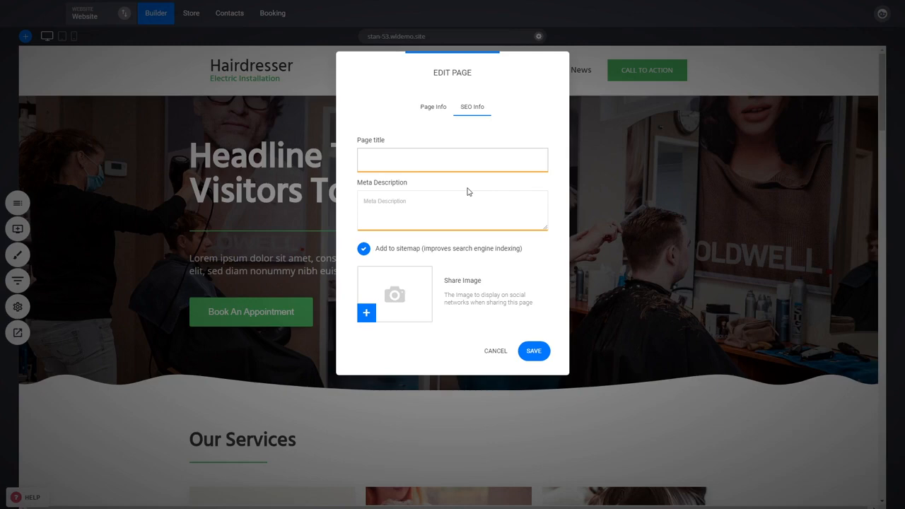
left_click(429, 155)
mouse_move(416, 253)
left_click(496, 351)
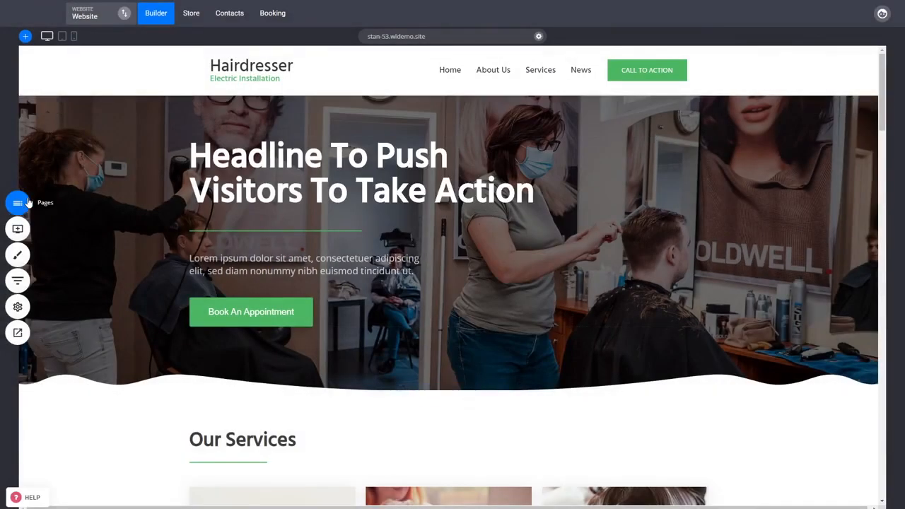
Step: Examine the SEO info in the Contact Us page's settings and close it without saving
left_click(28, 203)
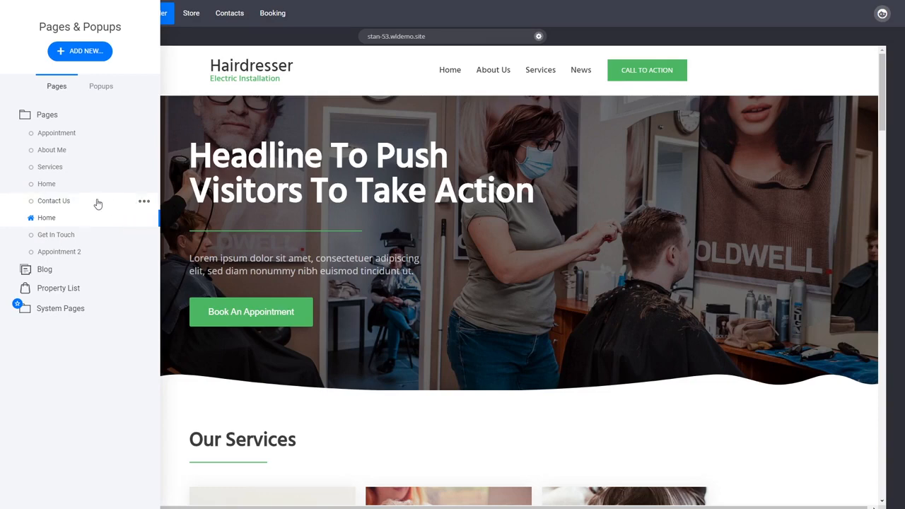
left_click(143, 203)
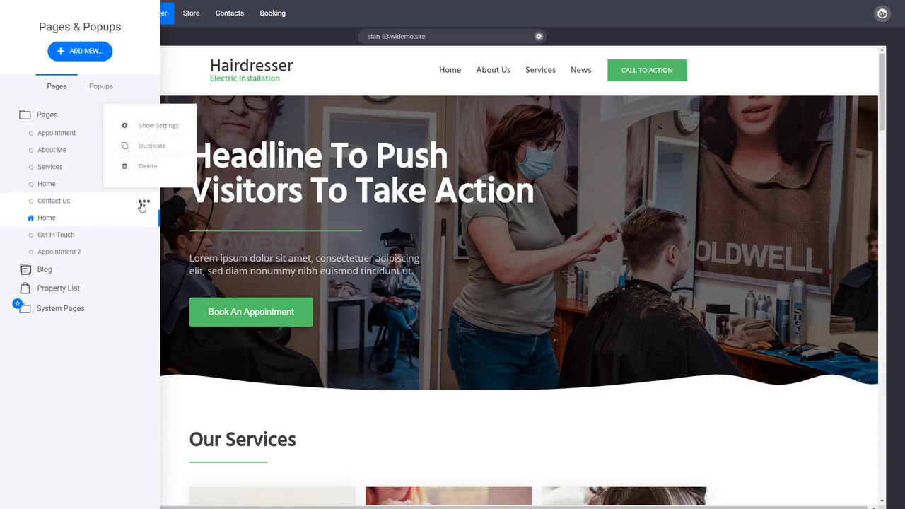
left_click(148, 126)
left_click(469, 109)
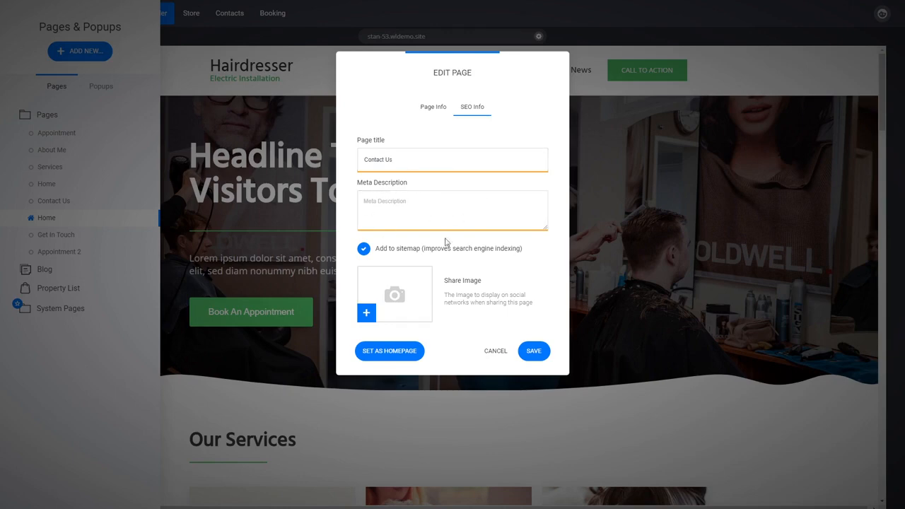
left_click(493, 351)
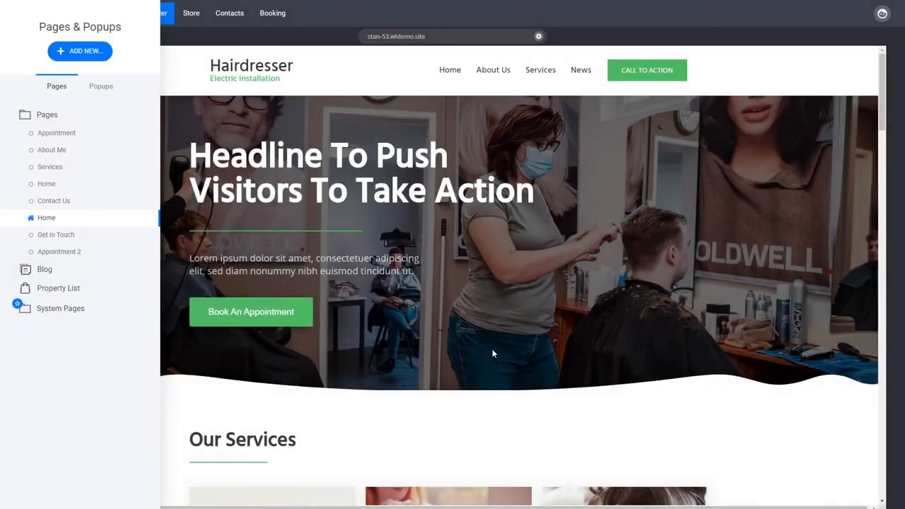
left_click(525, 292)
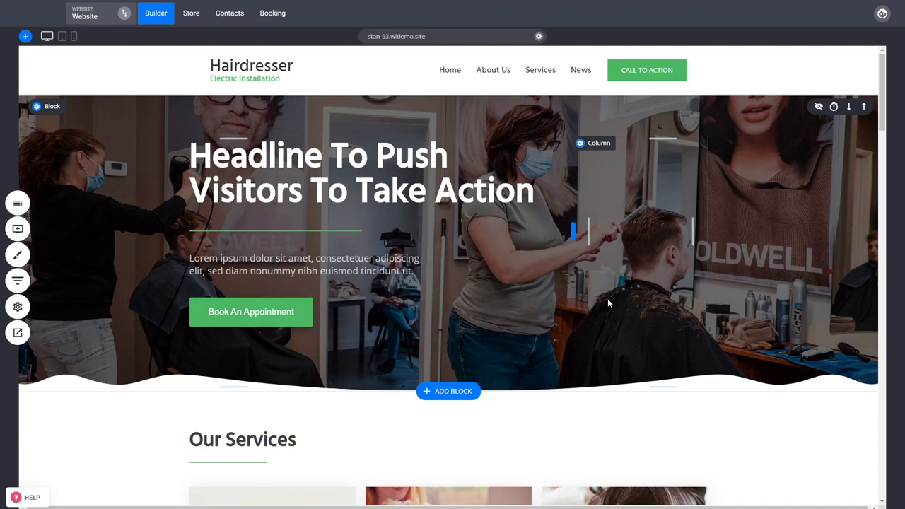
Step: Select the hero headline text to check its formatting options, and deselect it again
triple_click(318, 163)
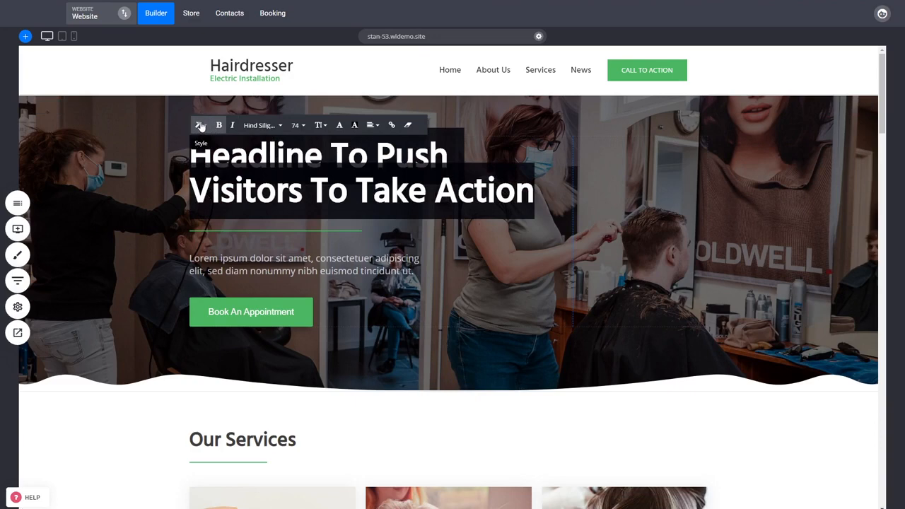
left_click(172, 146)
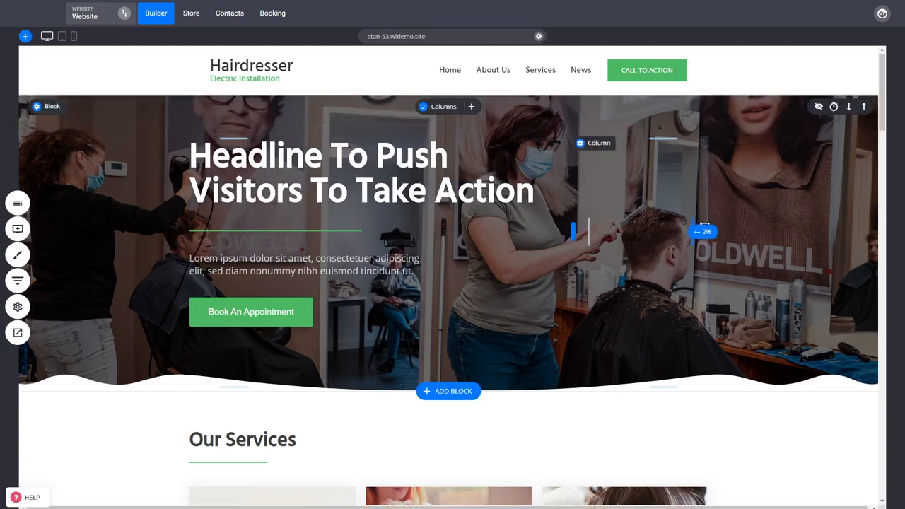
Step: Examine the available widgets and the home page's services and price list sections
left_click(18, 229)
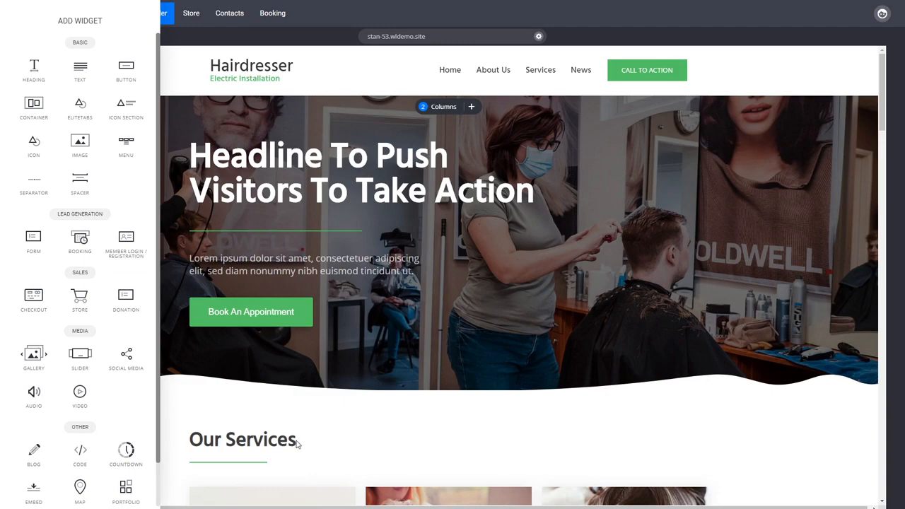
left_click(399, 340)
scroll(451, 339, "down", 4)
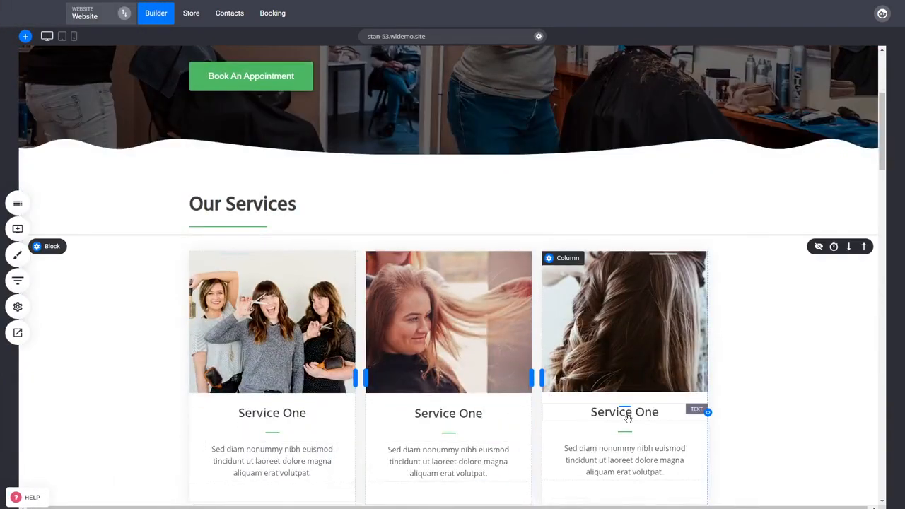
scroll(628, 419, "down", 3)
scroll(488, 382, "down", 2)
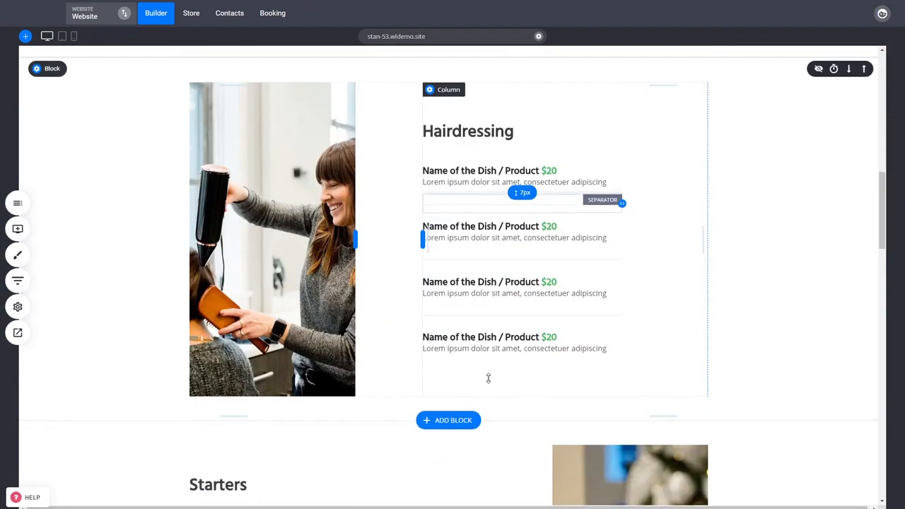
scroll(488, 379, "down", 3)
scroll(545, 396, "up", 10)
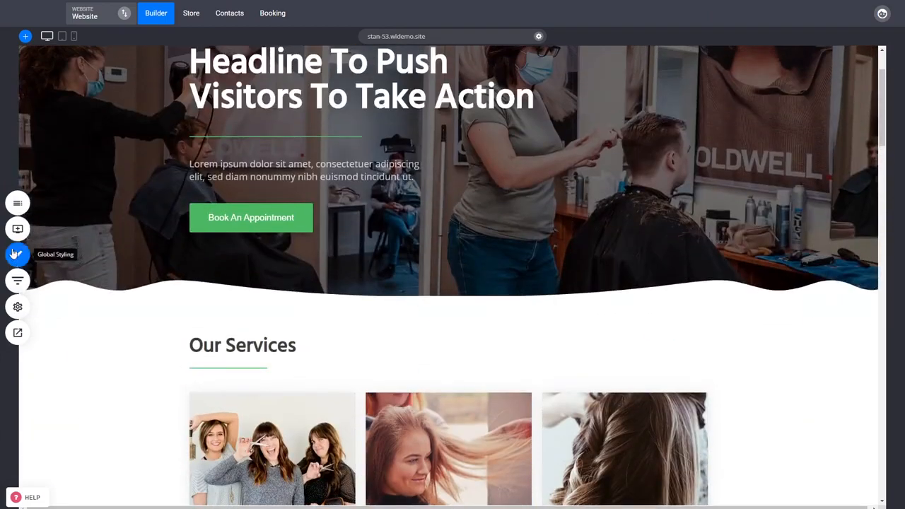
left_click(14, 228)
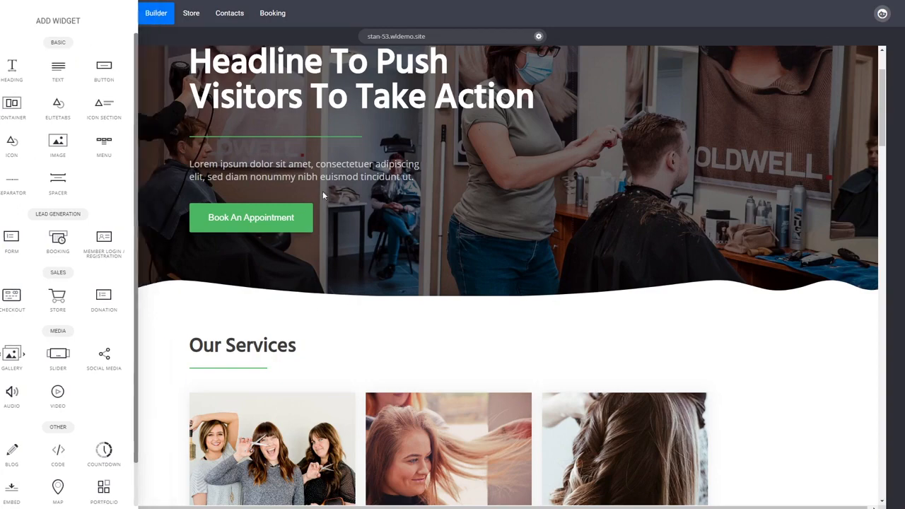
scroll(390, 317, "down", 8)
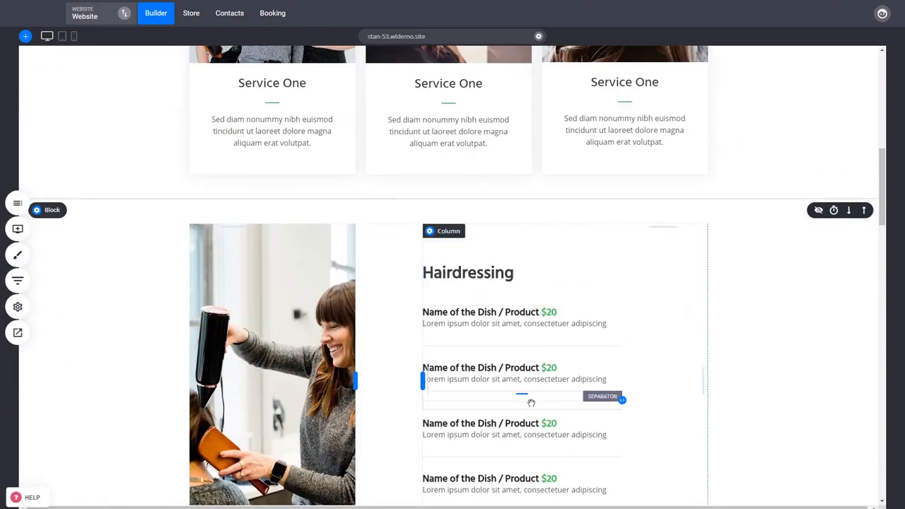
scroll(531, 402, "up", 8)
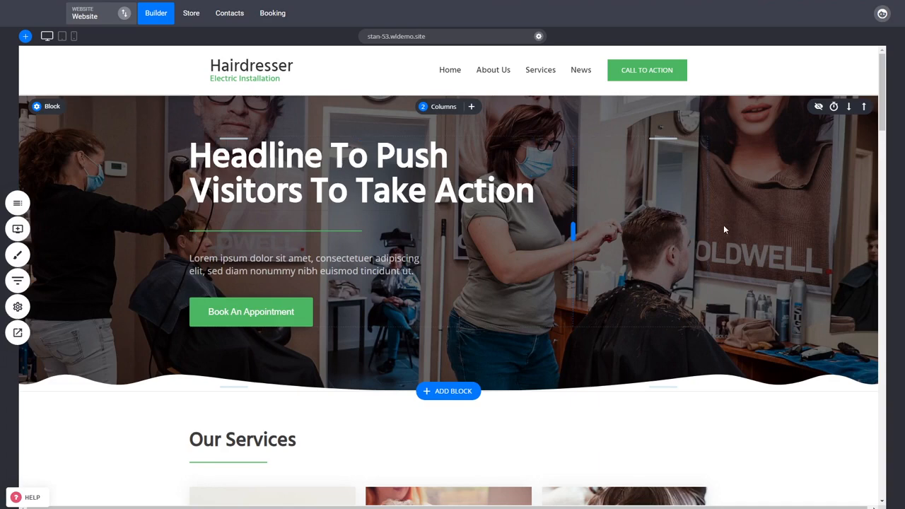
Step: Examine the header levels offered as text styles for the hero headline without applying any of them
left_click(312, 172)
left_click(312, 172)
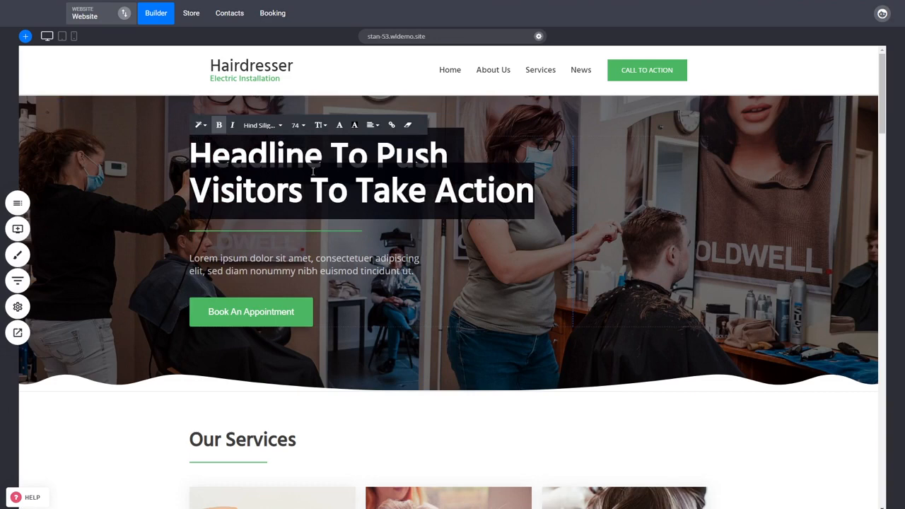
left_click(200, 128)
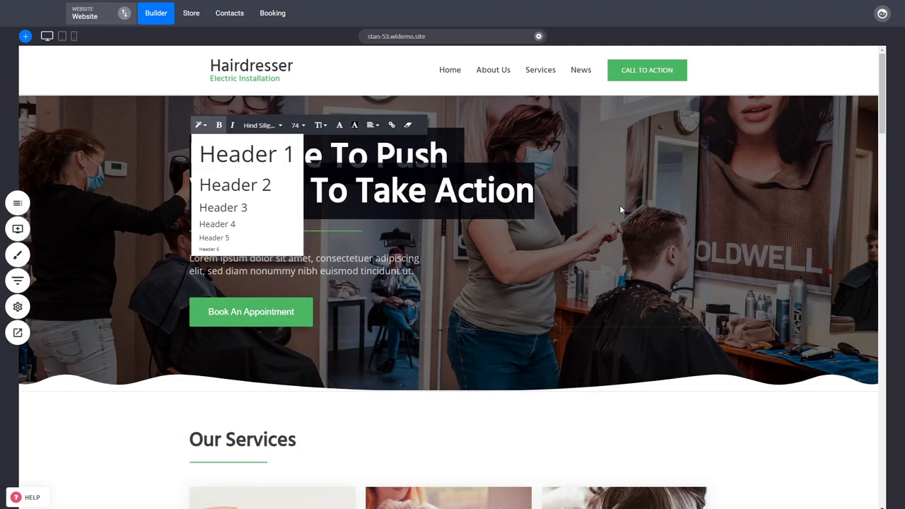
left_click(645, 206)
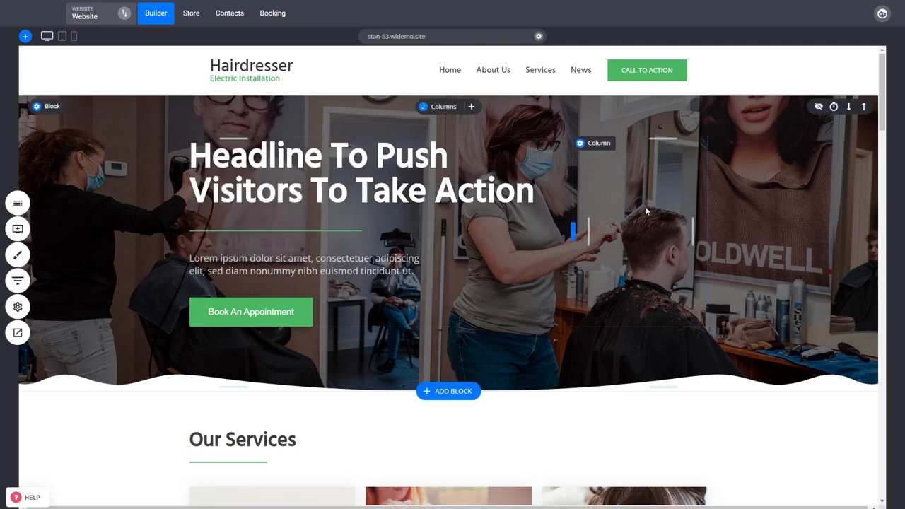
left_click(306, 174)
left_click(306, 174)
left_click(201, 125)
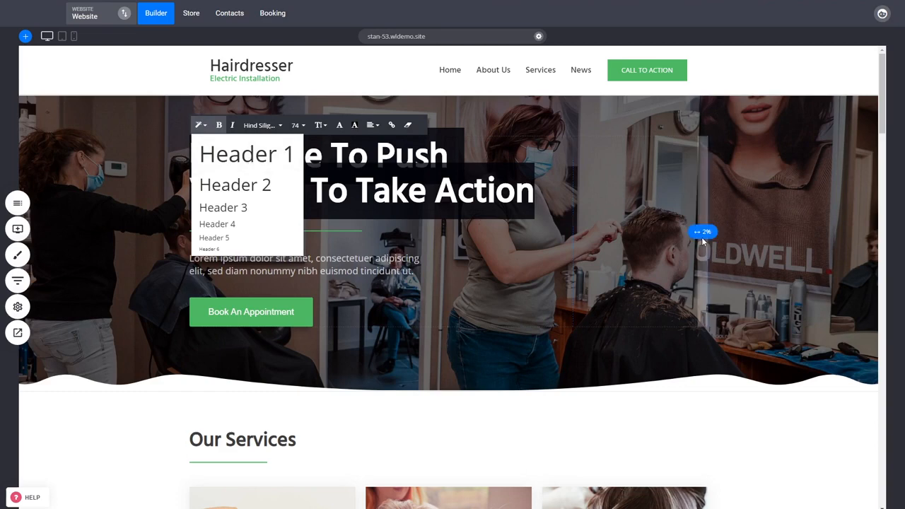
left_click(698, 238)
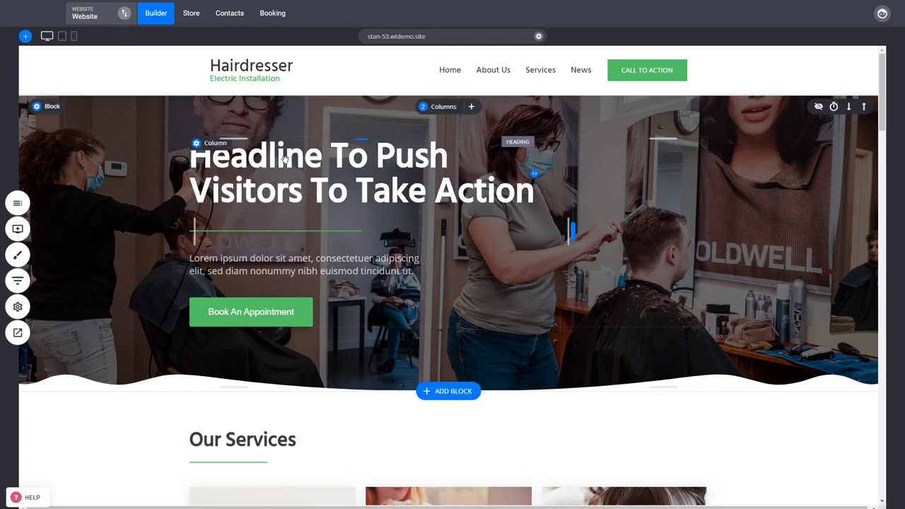
left_click(331, 170)
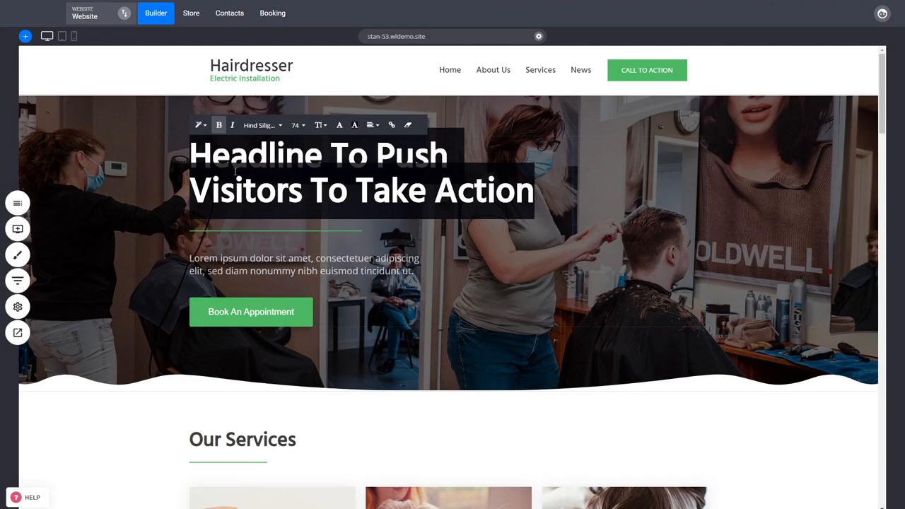
left_click(201, 126)
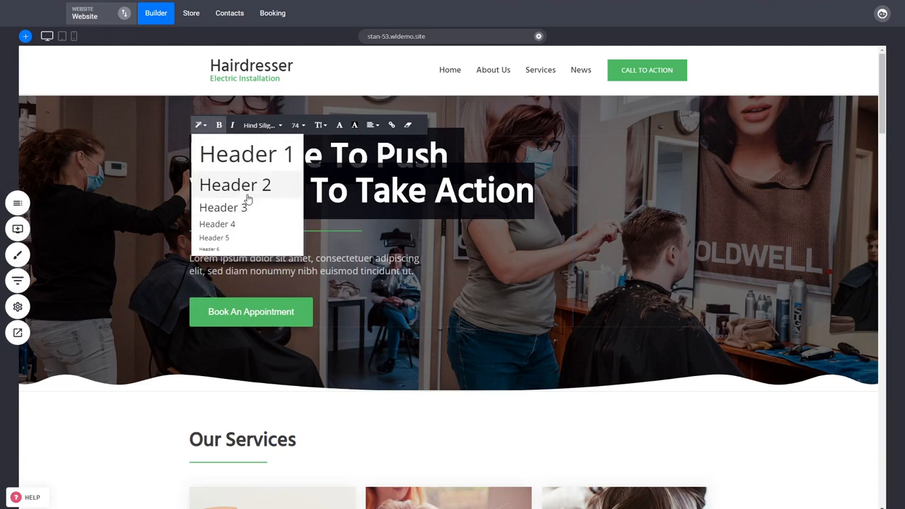
left_click(678, 203)
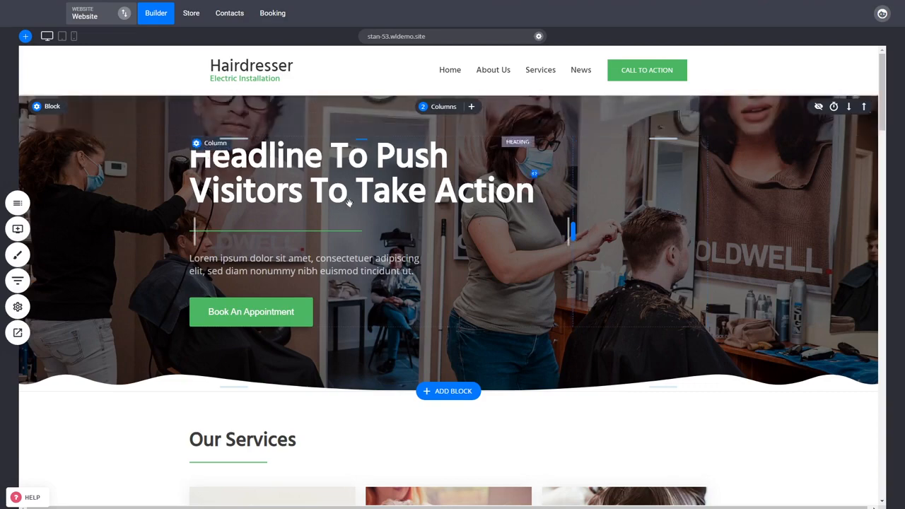
Step: Examine the header levels offered as text styles for the "Our Services" heading without applying any of them
scroll(250, 196, "down", 3)
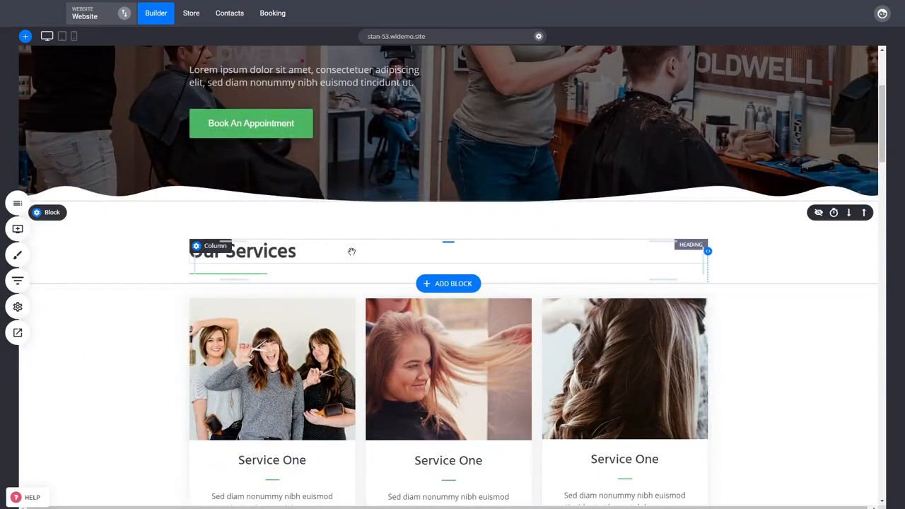
left_click(294, 255)
left_click(293, 255)
left_click(198, 228)
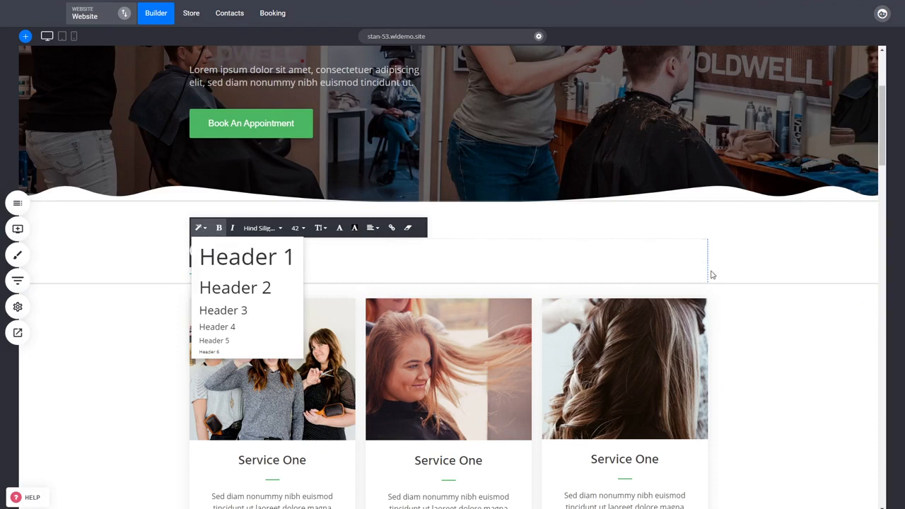
left_click(797, 264)
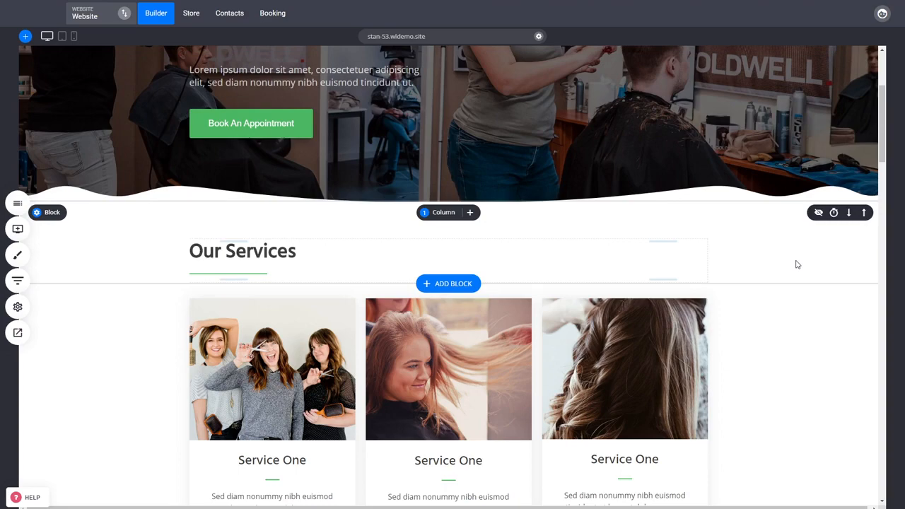
scroll(495, 283, "up", 3)
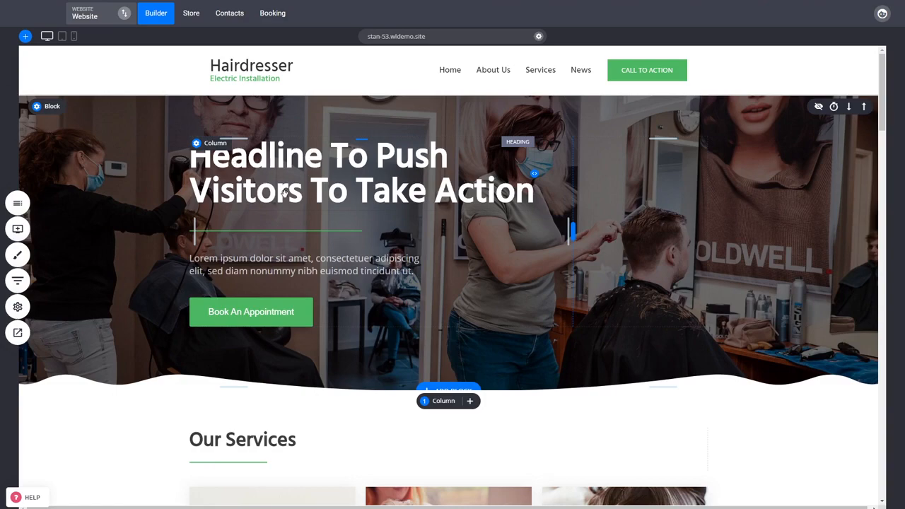
scroll(233, 162, "down", 2)
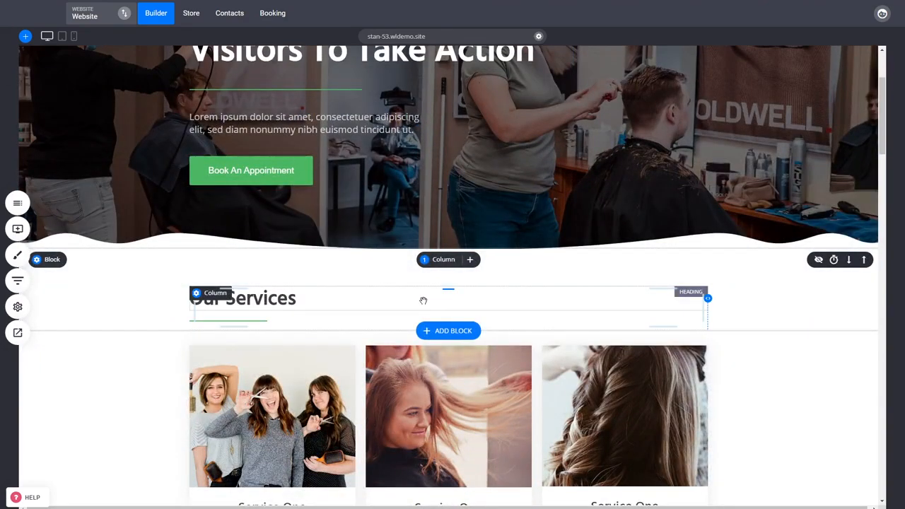
scroll(756, 298, "down", 2)
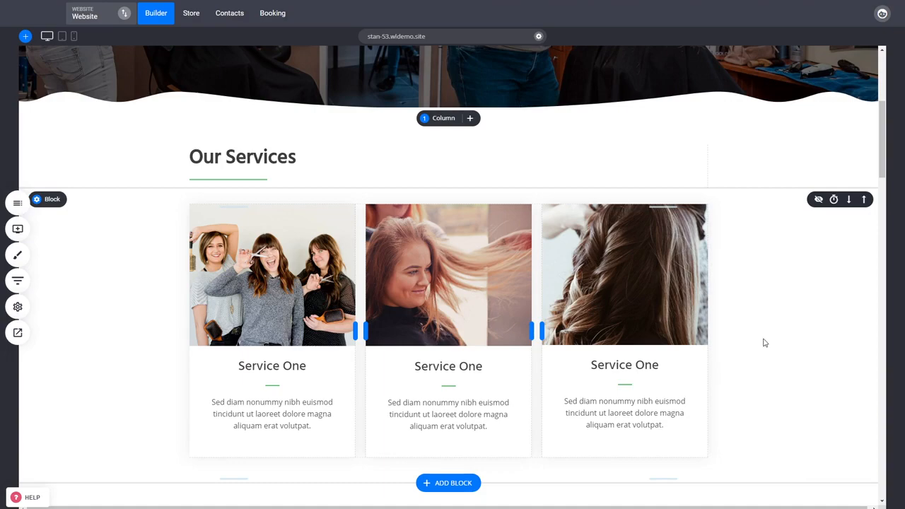
Step: Examine the home page's service cards and the Hairdressing price list section, comparing their headings and text
scroll(764, 343, "down", 4)
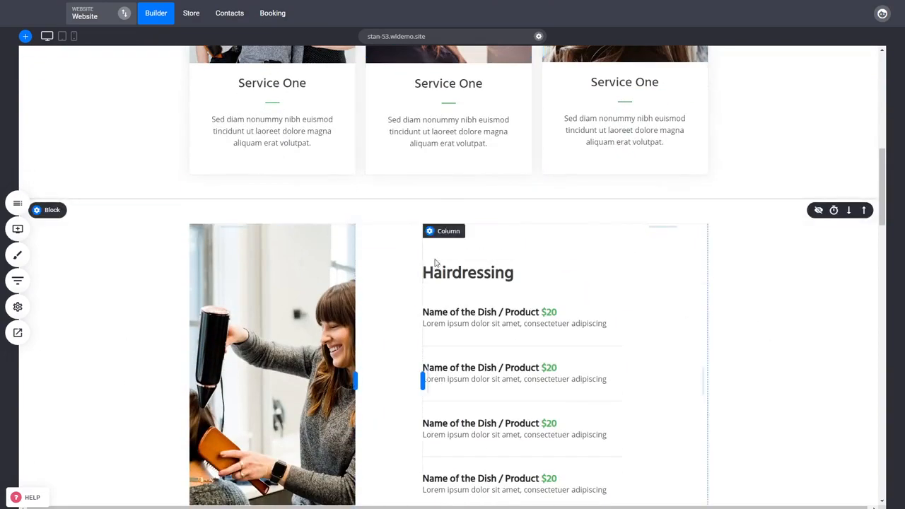
scroll(437, 244, "down", 1)
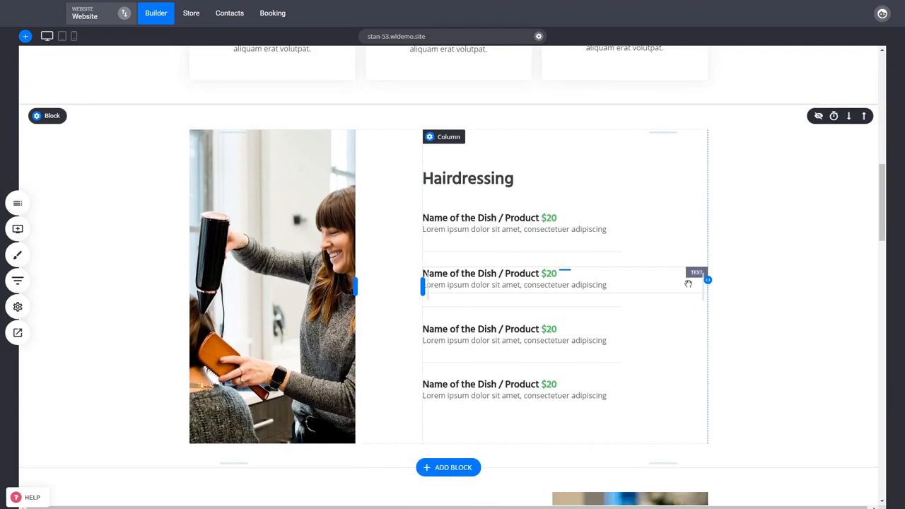
left_click_drag(881, 209, 872, 139)
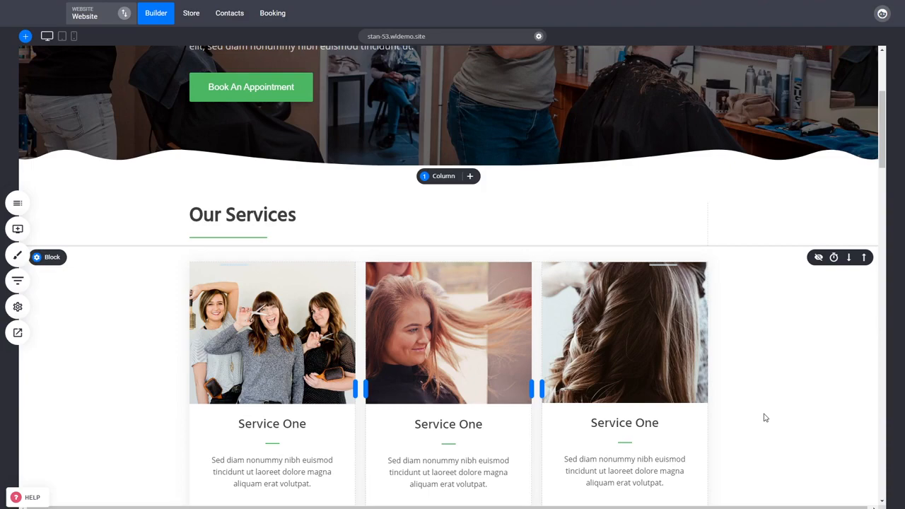
scroll(763, 412, "down", 3)
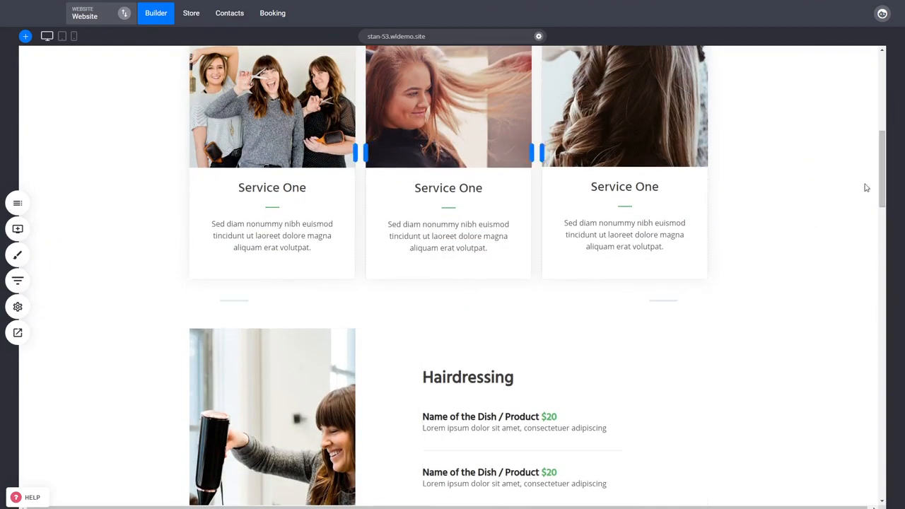
scroll(788, 272, "up", 1)
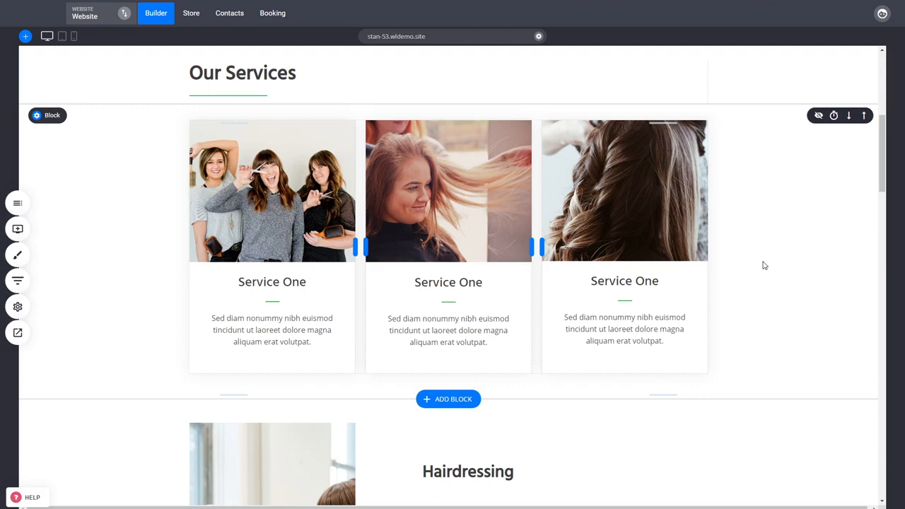
scroll(764, 266, "down", 3)
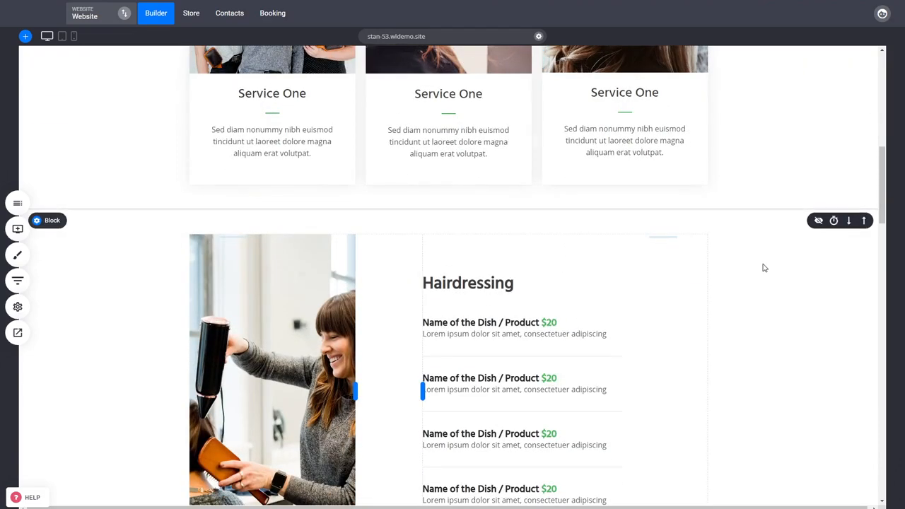
scroll(764, 267, "down", 2)
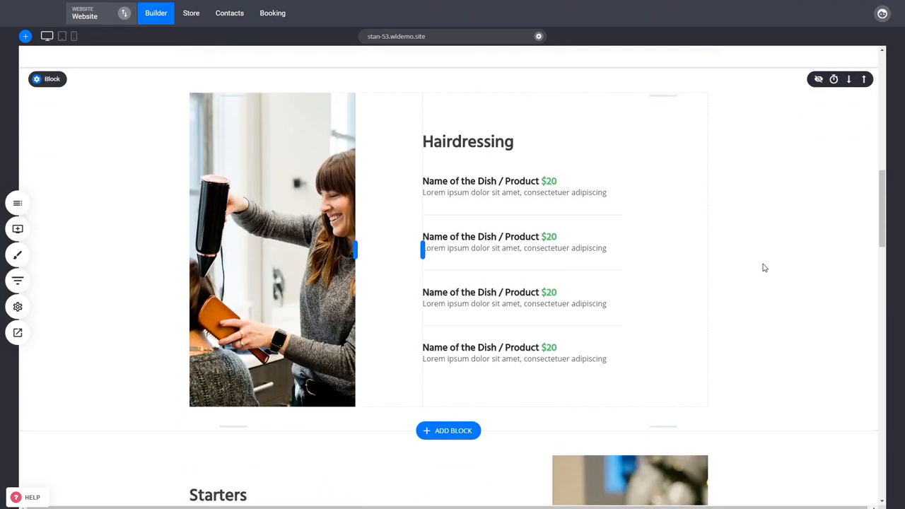
scroll(764, 269, "up", 6)
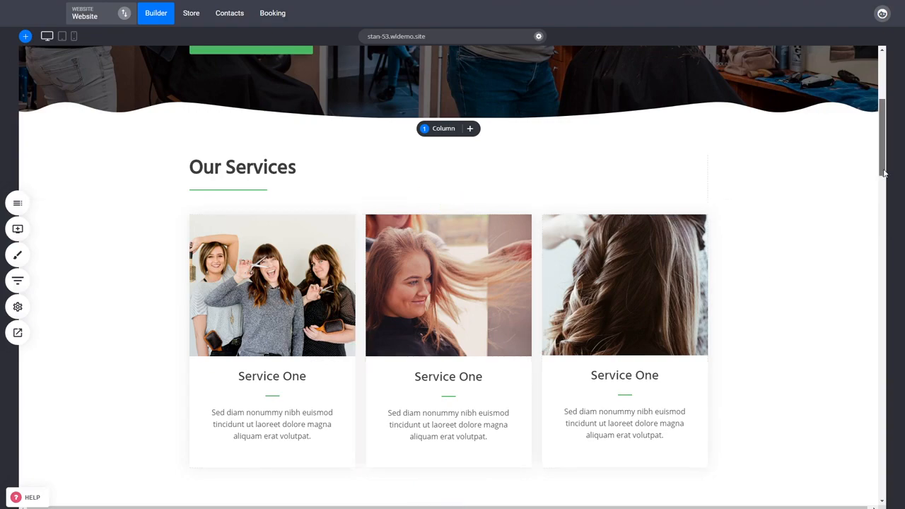
left_click_drag(882, 173, 880, 247)
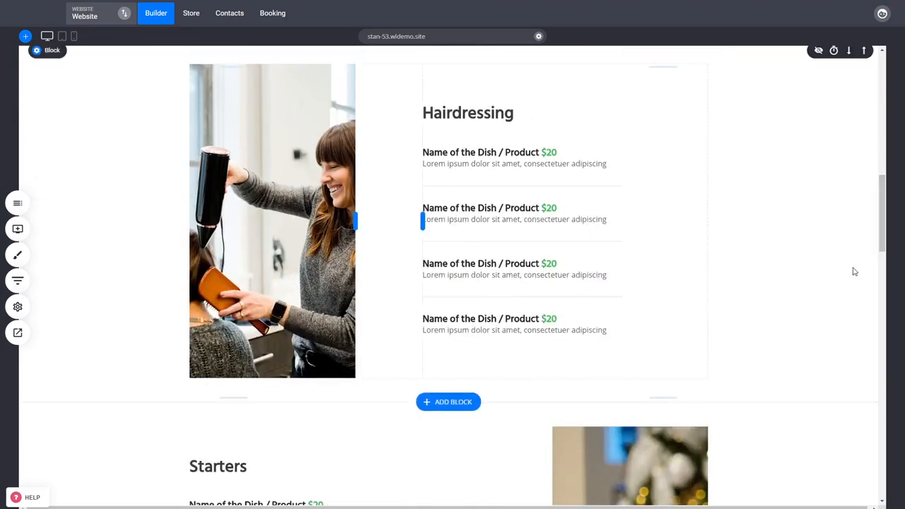
Step: Examine the home page's content from the Starters price list through the gallery, team and testimonials, and return to the hero section
scroll(854, 272, "down", 5)
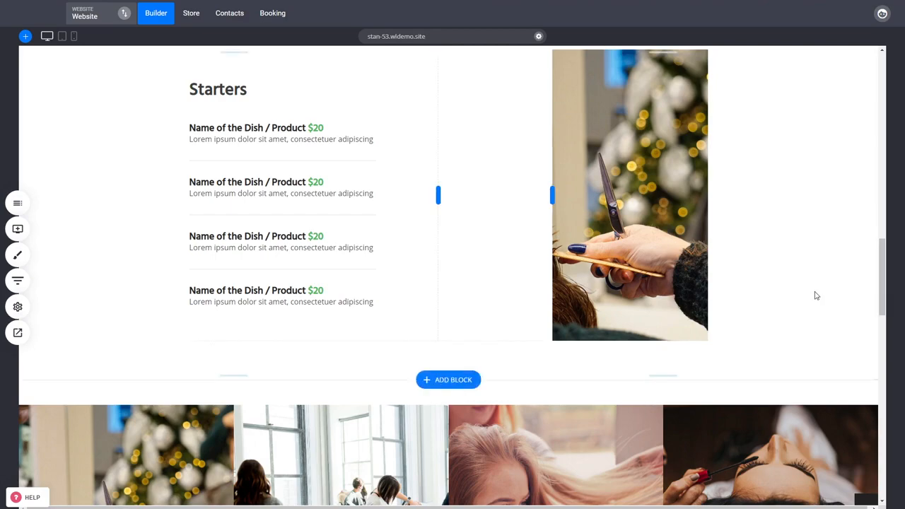
scroll(809, 301, "down", 6)
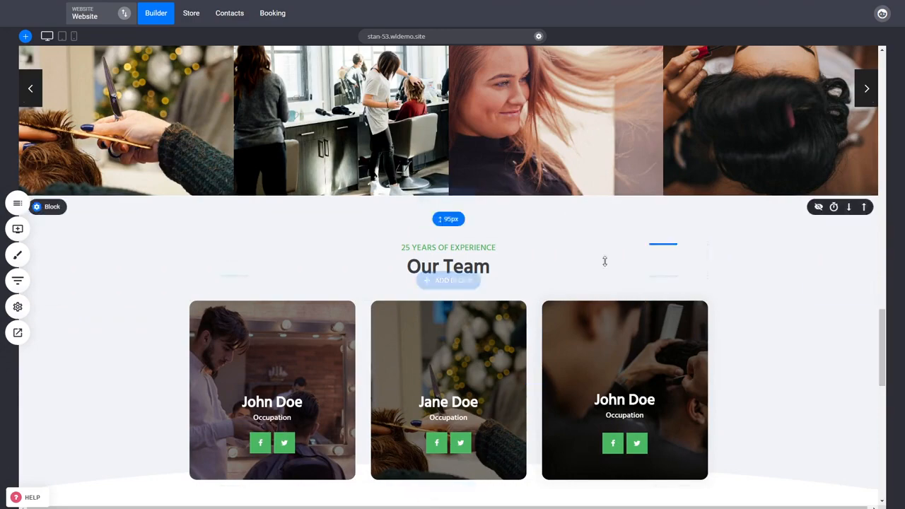
scroll(735, 374, "down", 3)
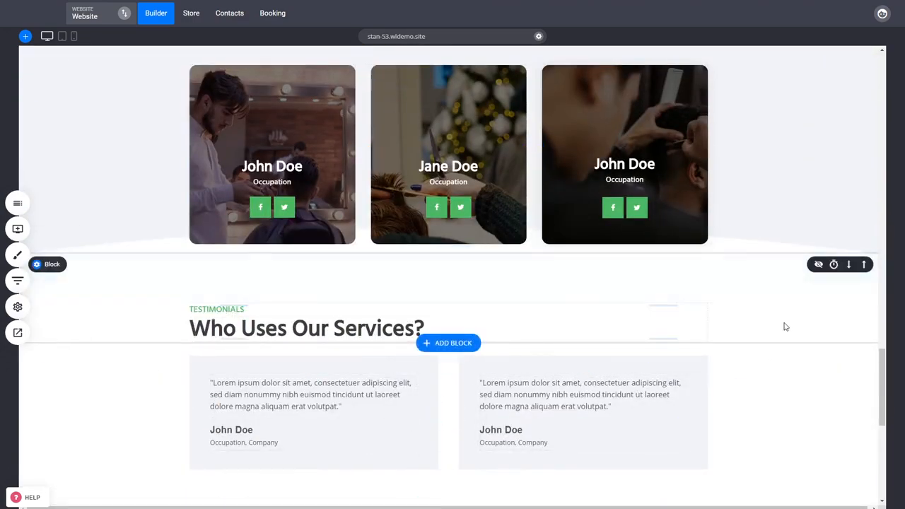
scroll(785, 326, "up", 3)
scroll(770, 354, "up", 5)
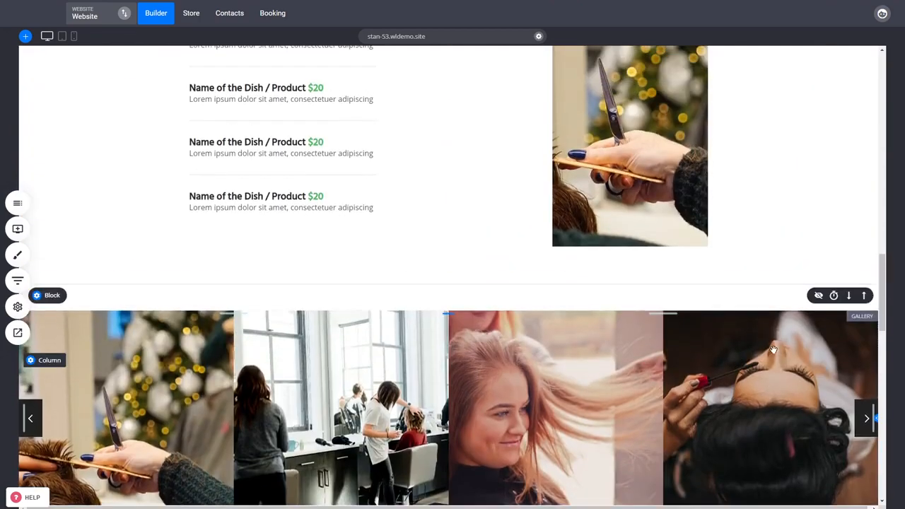
scroll(776, 352, "up", 4)
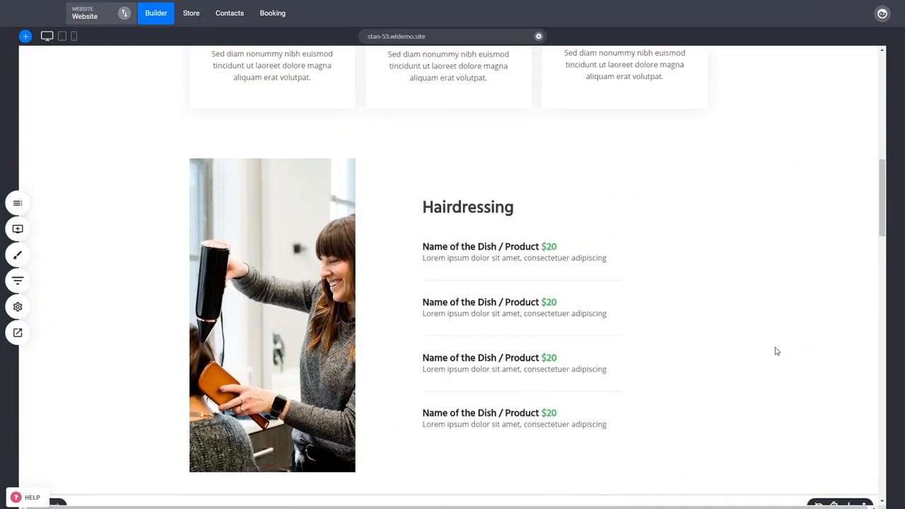
scroll(777, 349, "up", 3)
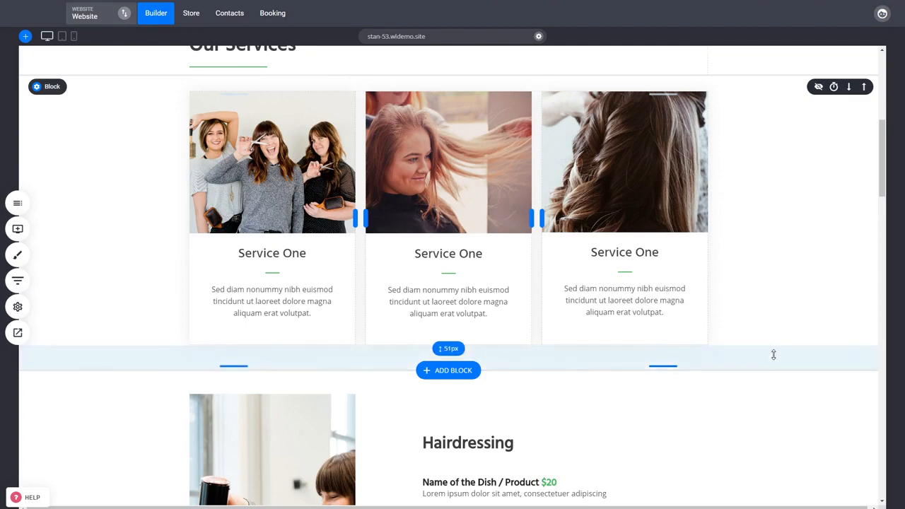
scroll(774, 354, "up", 6)
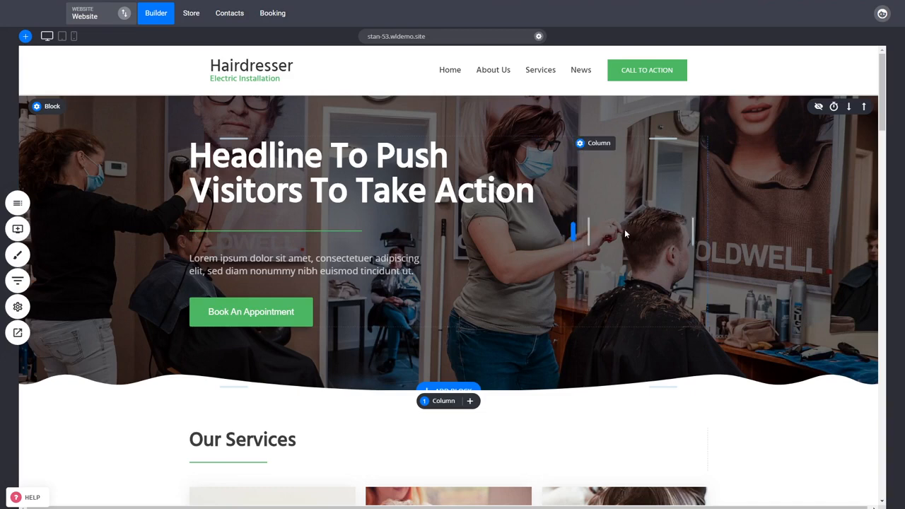
scroll(624, 229, "down", 3)
scroll(763, 321, "down", 4)
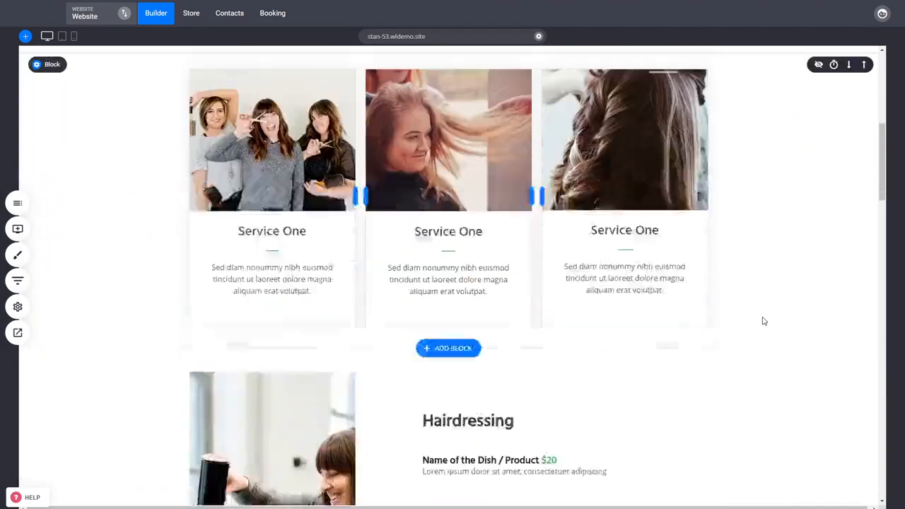
scroll(763, 321, "down", 2)
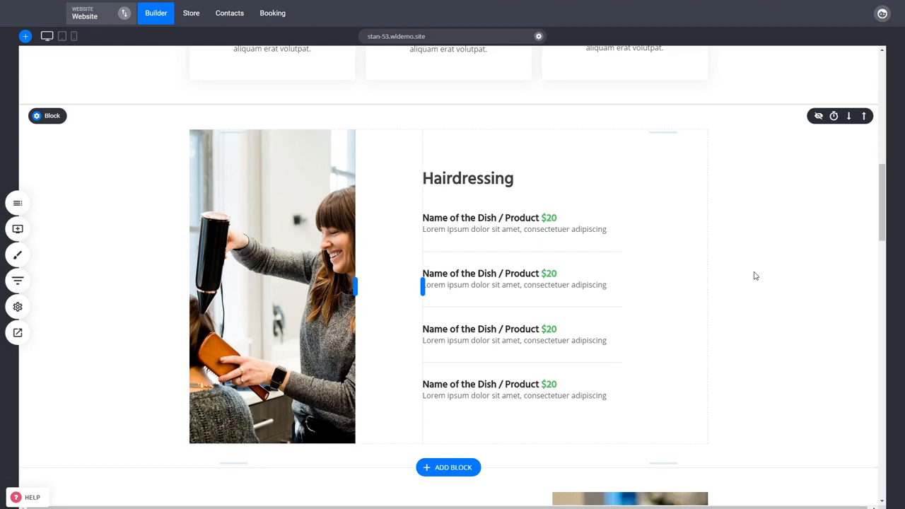
left_click_drag(884, 221, 886, 106)
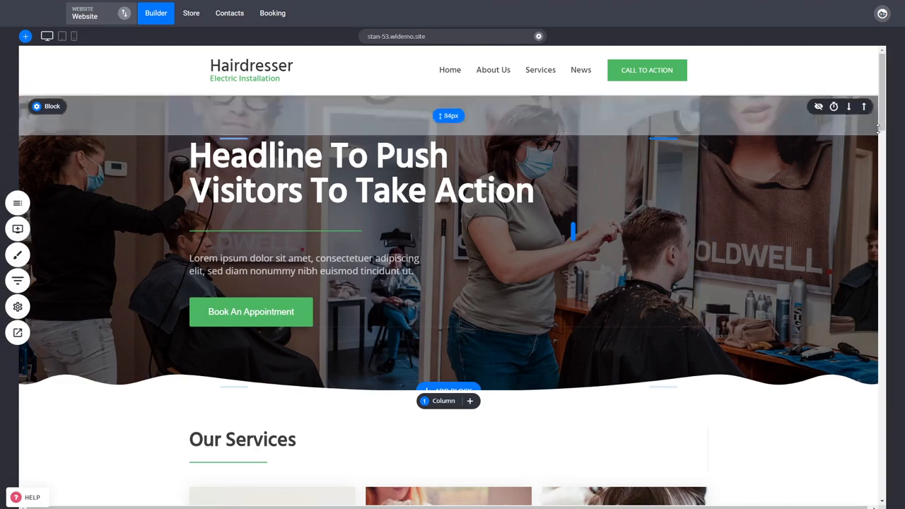
left_click_drag(882, 131, 882, 171)
scroll(763, 352, "up", 3)
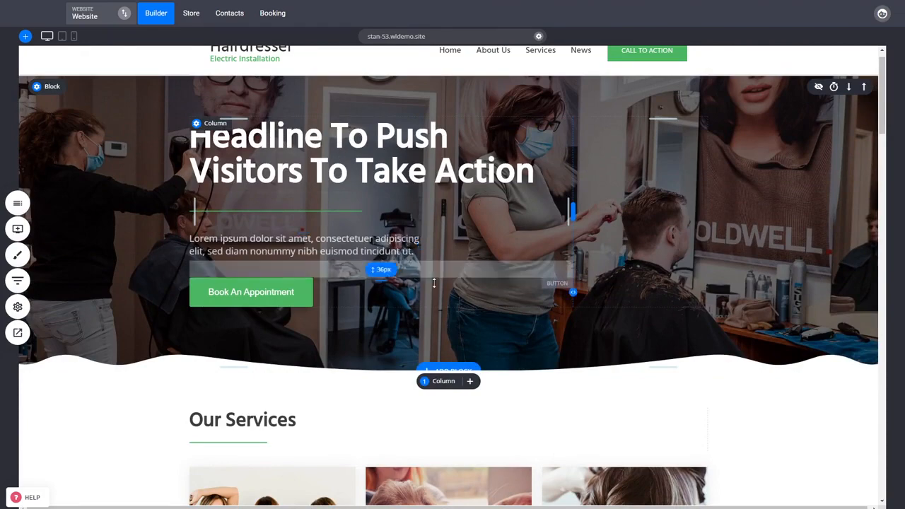
Step: Open the Home page's SEO info to check its page title, meta description and sitemap options, and cancel without saving
left_click(18, 306)
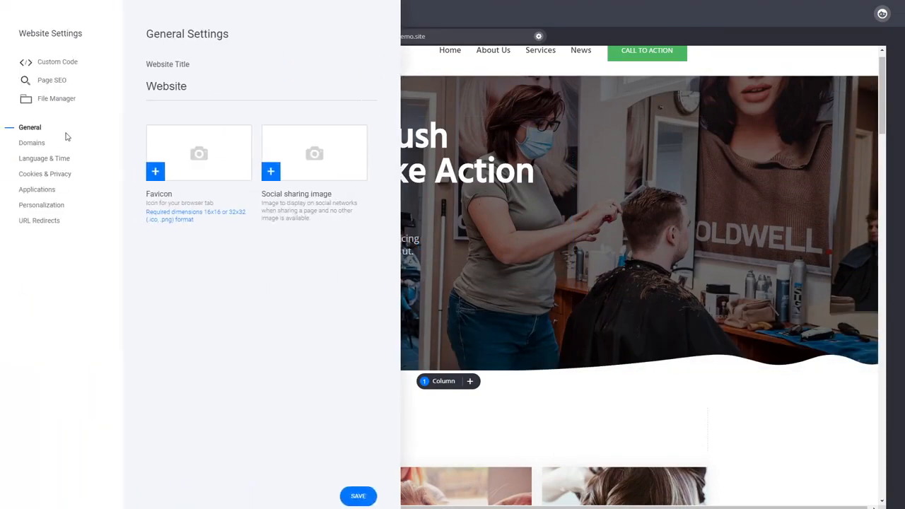
left_click(53, 82)
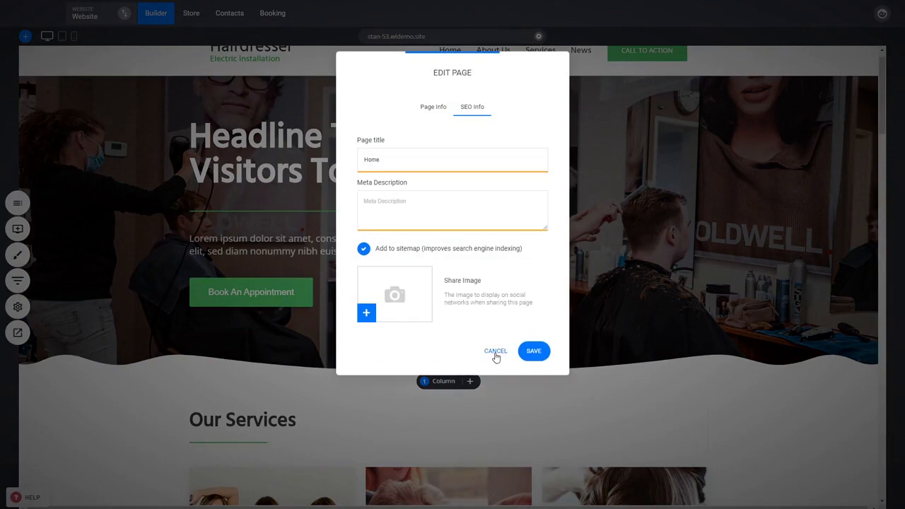
left_click(496, 351)
Step: Review the home page's Starters list, image gallery, Our Team and Testimonials sections, and return to the page header
scroll(884, 114, "up", 1)
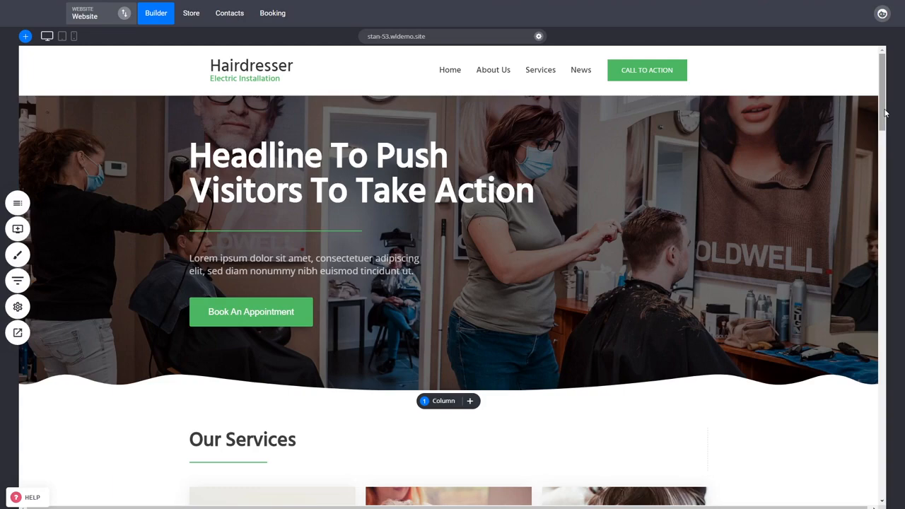
left_click_drag(884, 112, 877, 276)
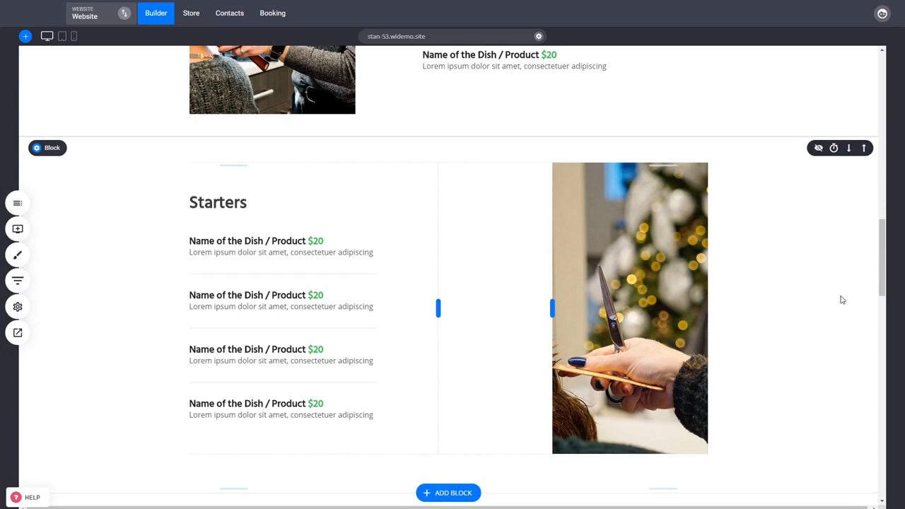
scroll(768, 420, "down", 3)
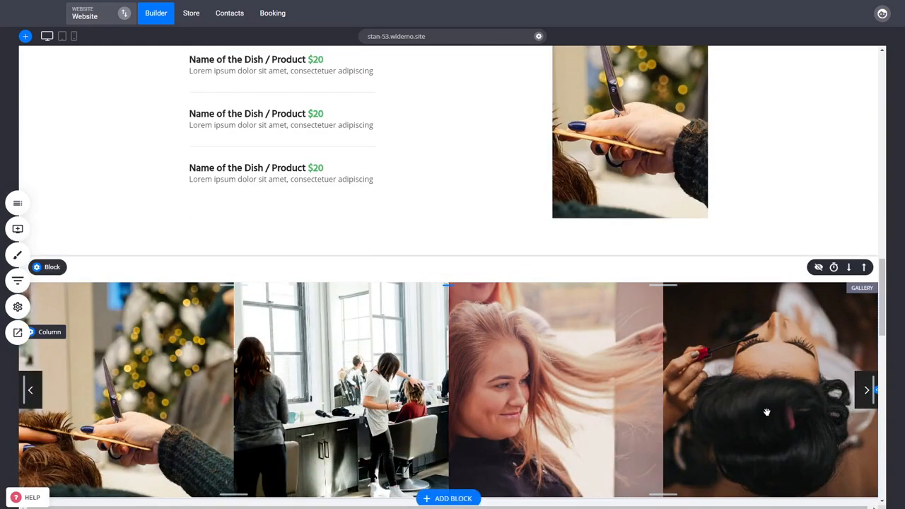
scroll(768, 420, "down", 2)
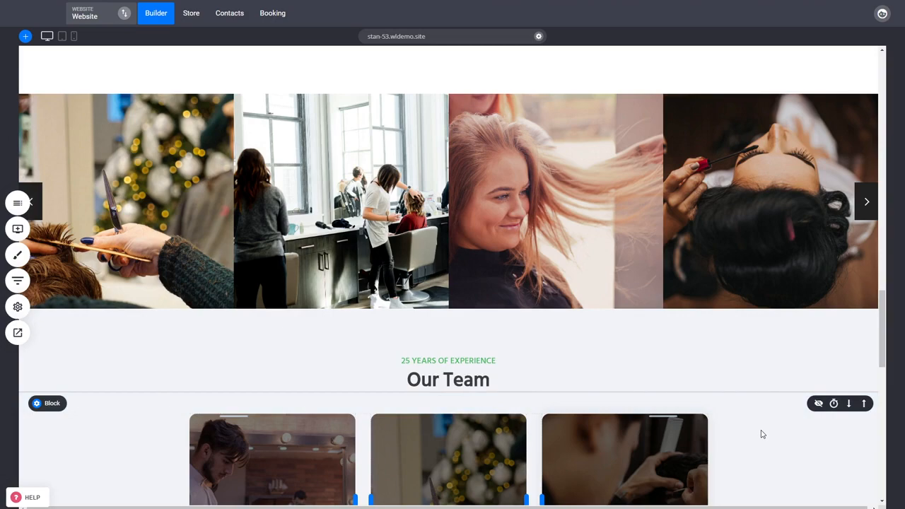
scroll(761, 432, "down", 3)
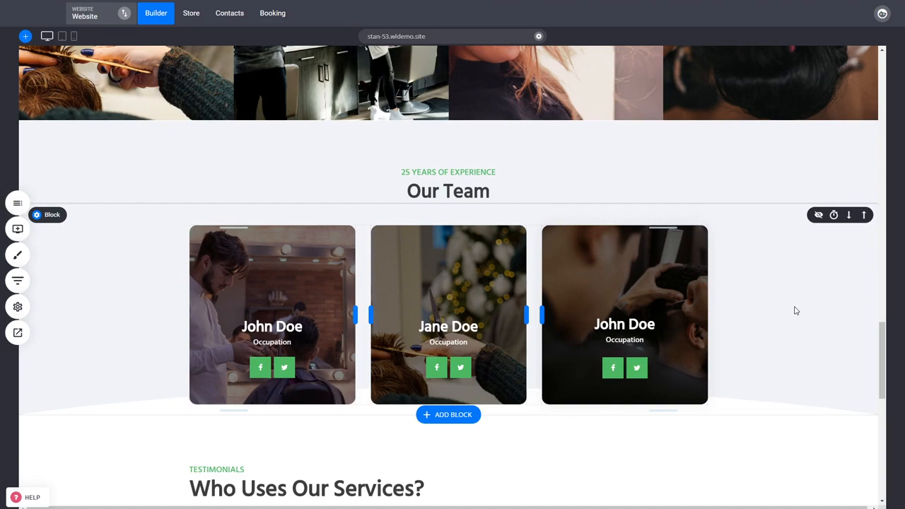
scroll(796, 310, "down", 3)
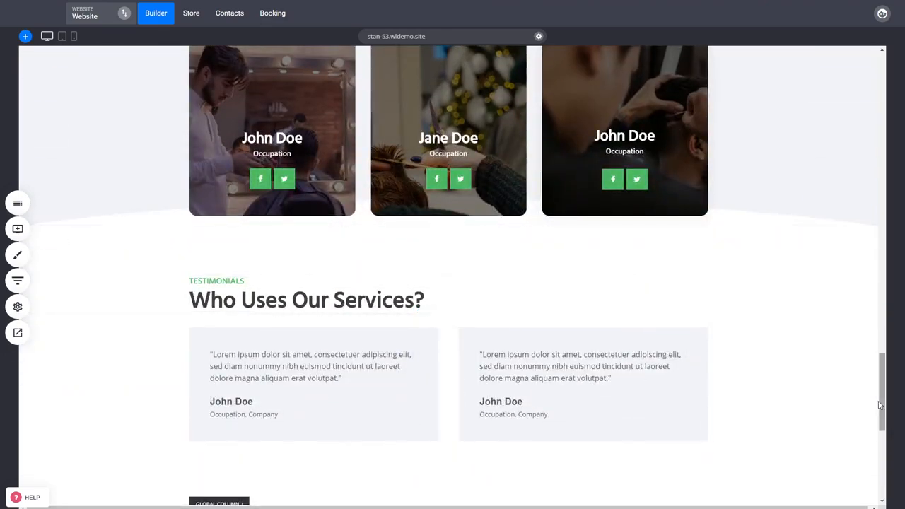
left_click_drag(881, 407, 883, 125)
scroll(813, 368, "up", 3)
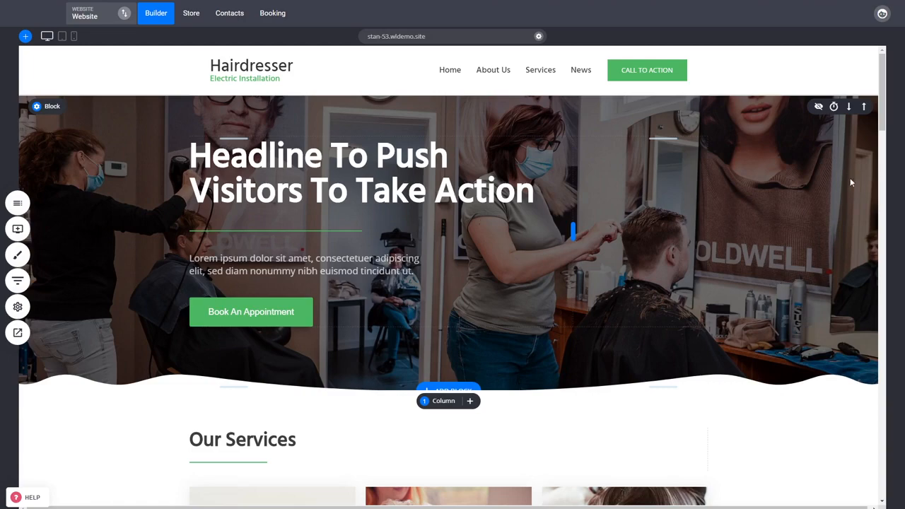
Step: Open the settings of the middle service card's image to check its alt text option, close them and return to the hero section
scroll(885, 126, "down", 2)
scroll(886, 126, "down", 3)
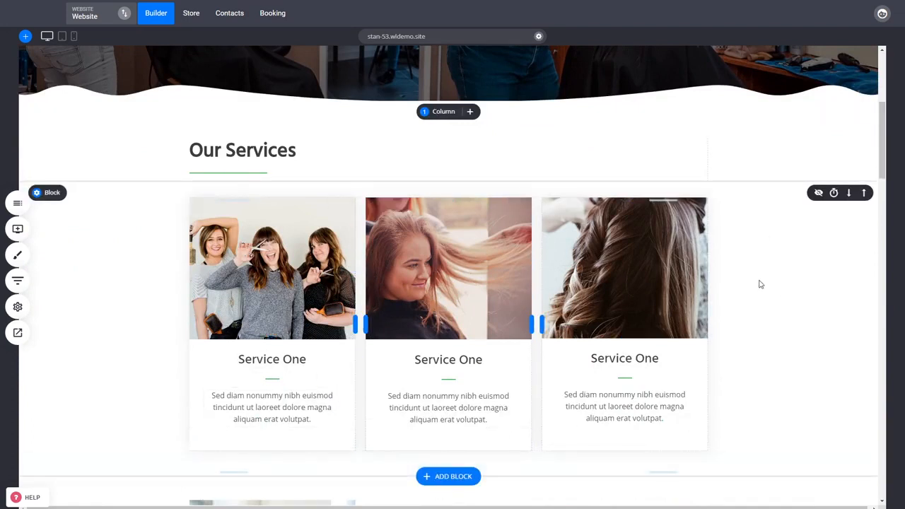
left_click(431, 269)
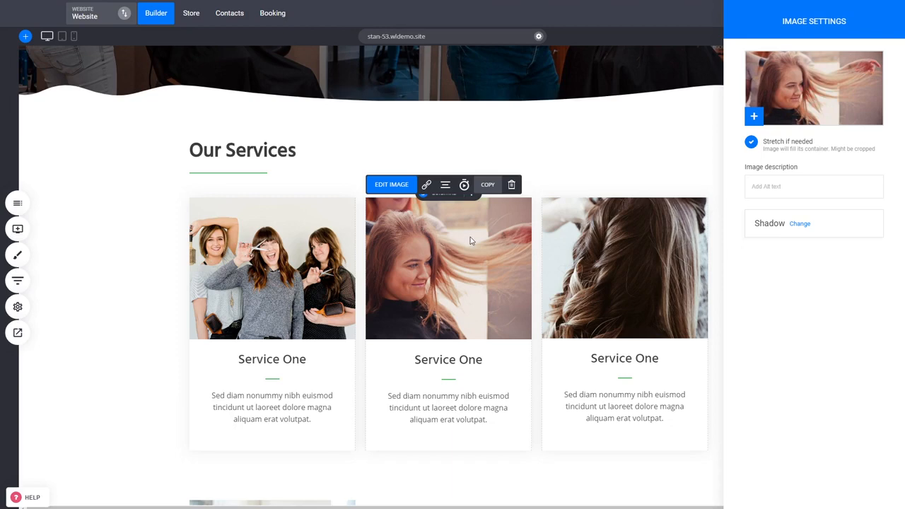
key("Escape")
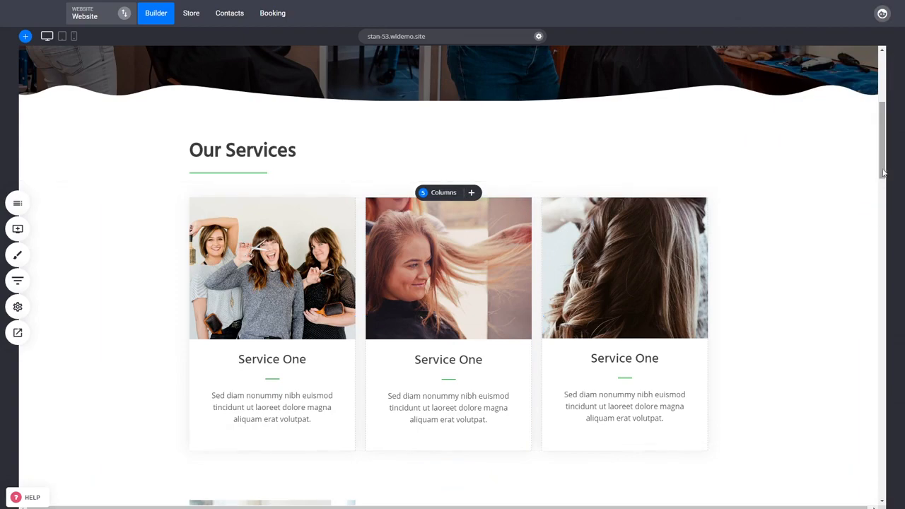
left_click_drag(883, 174, 884, 189)
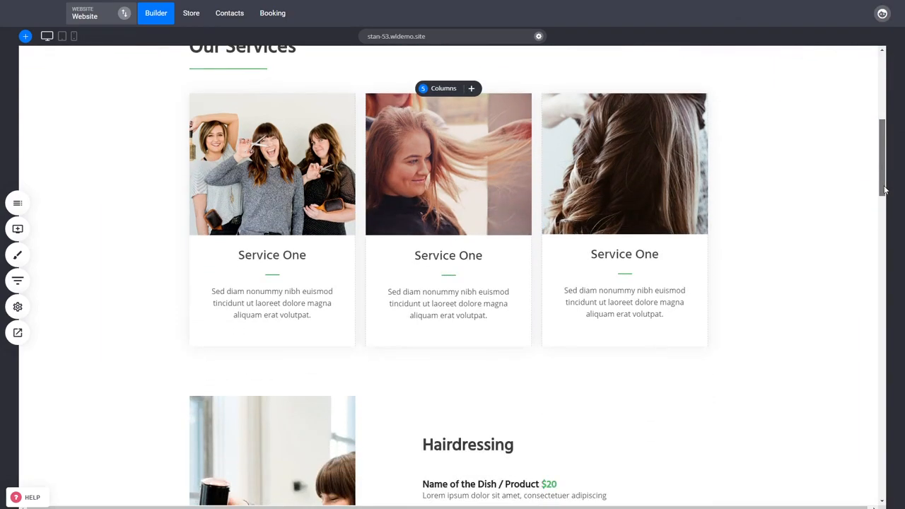
scroll(790, 299, "up", 5)
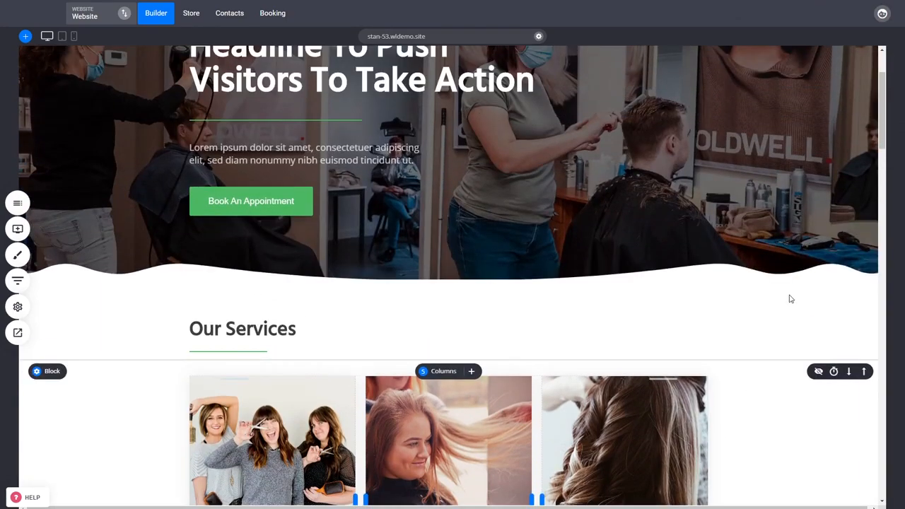
scroll(328, 406, "up", 2)
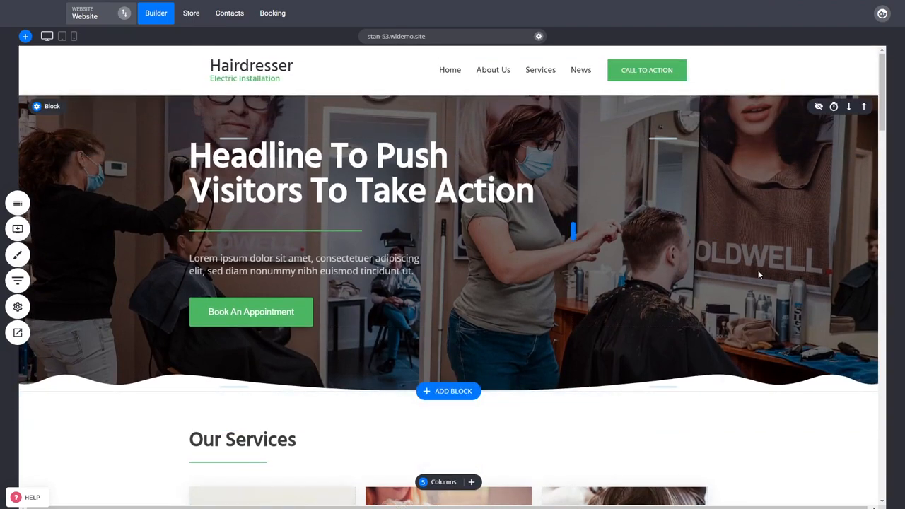
Step: Open the image settings of the third service card twice to check the alt text field, close them and return to the hero section
left_click(884, 118)
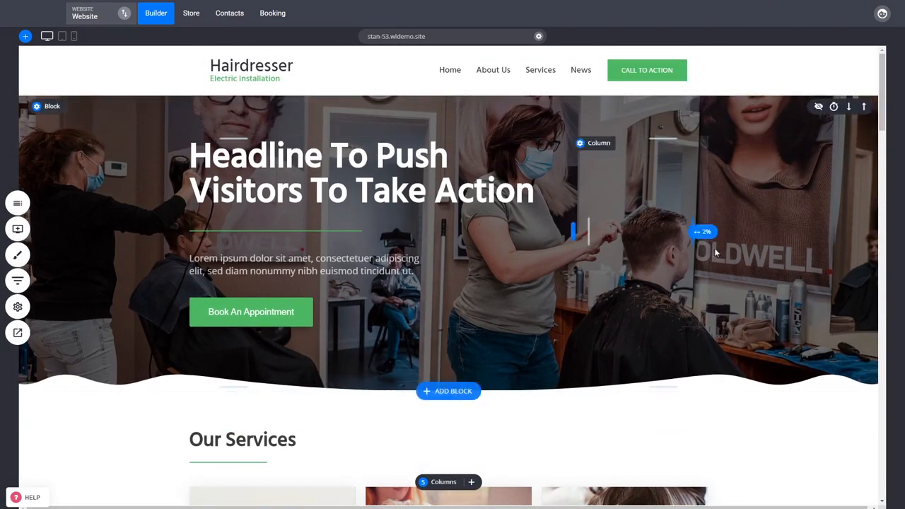
scroll(716, 253, "down", 4)
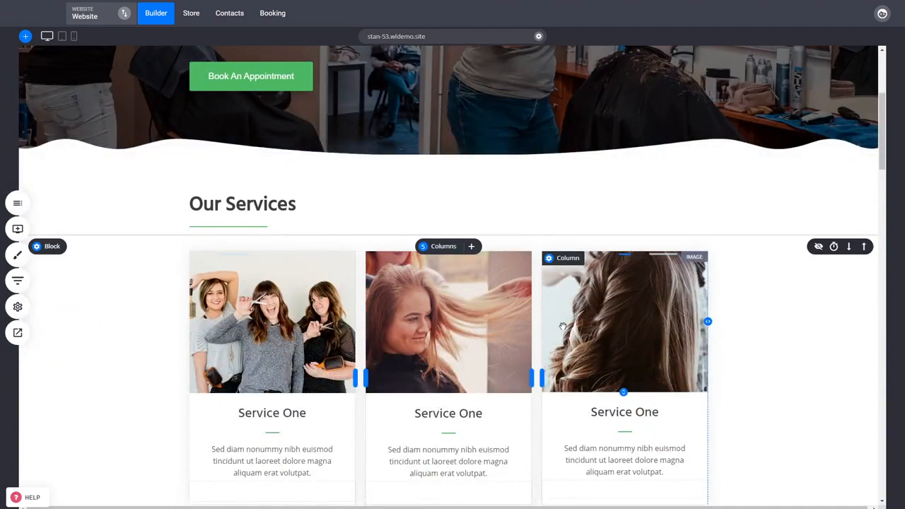
left_click(648, 327)
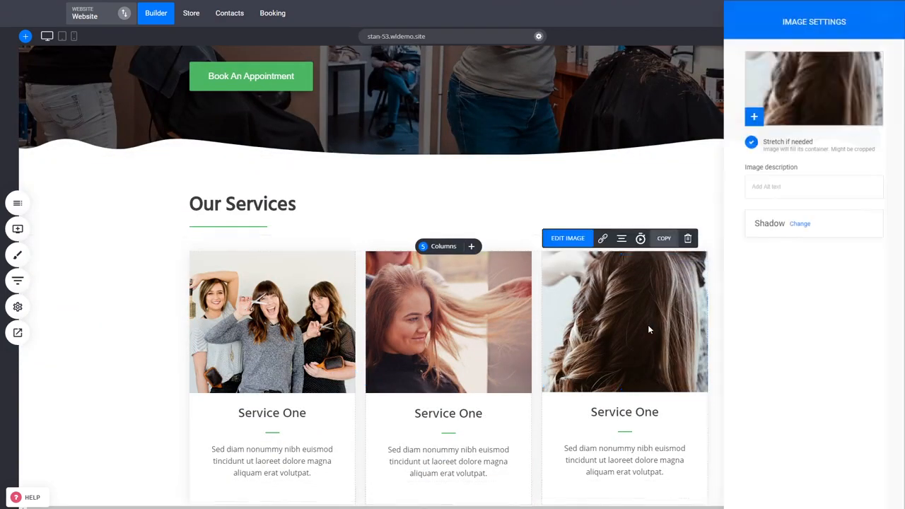
left_click(648, 326)
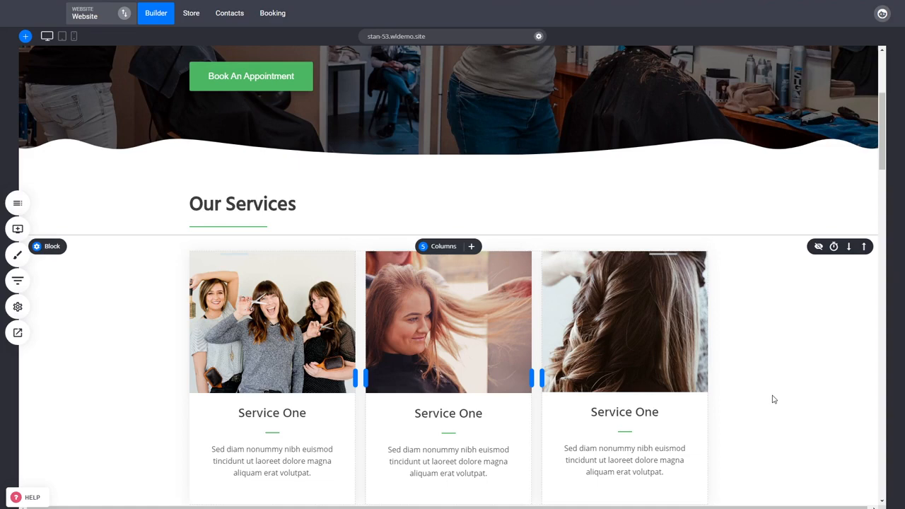
left_click(683, 351)
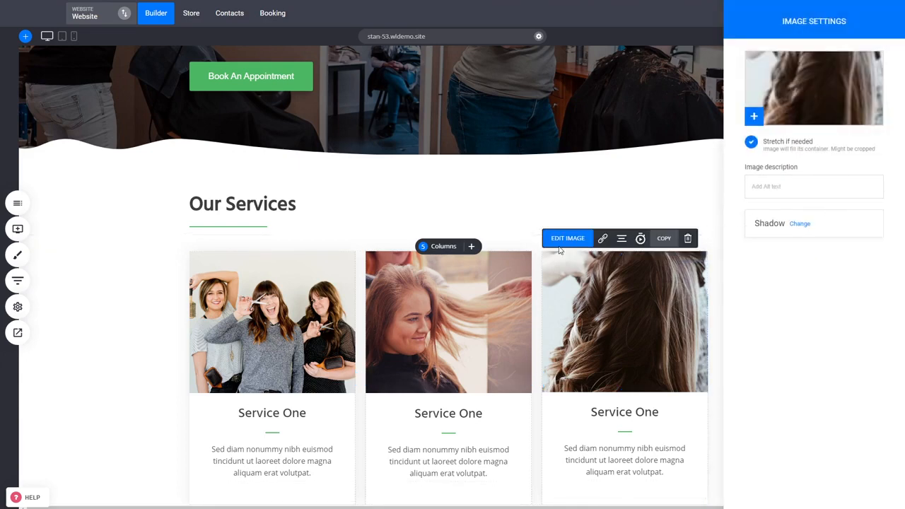
left_click(603, 184)
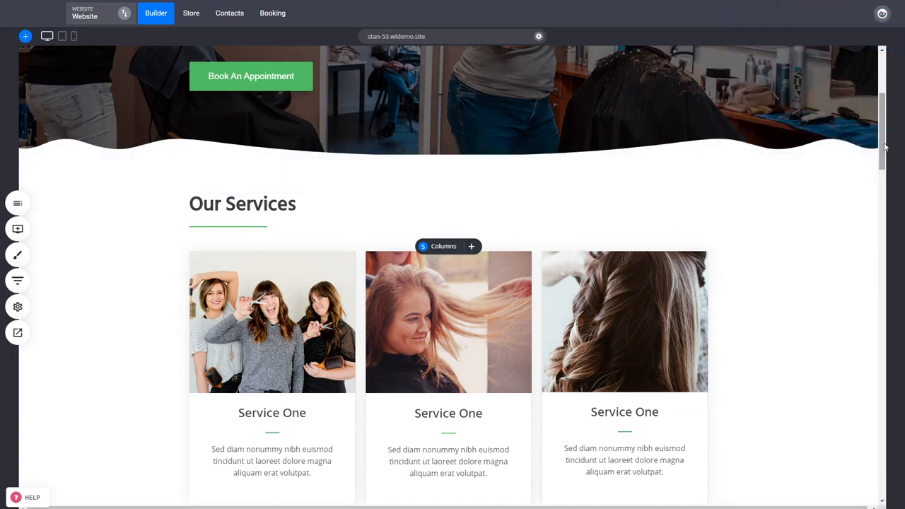
left_click_drag(884, 146, 891, 101)
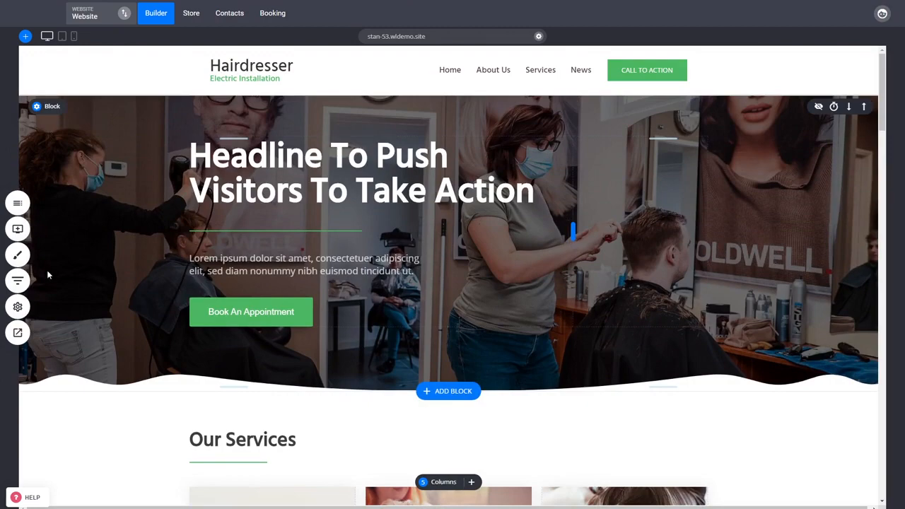
Step: Check the Home page's SEO info and cancel without saving, and view the website's general settings before closing them
left_click(17, 306)
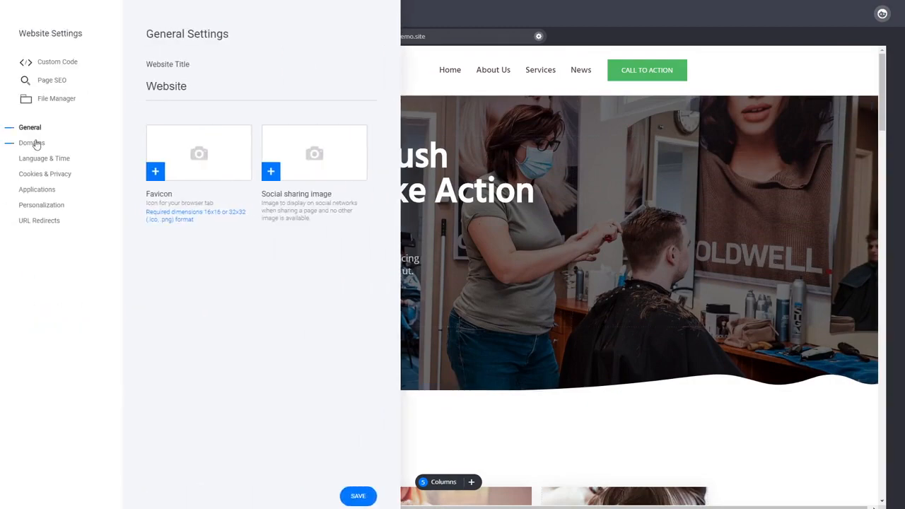
left_click(50, 81)
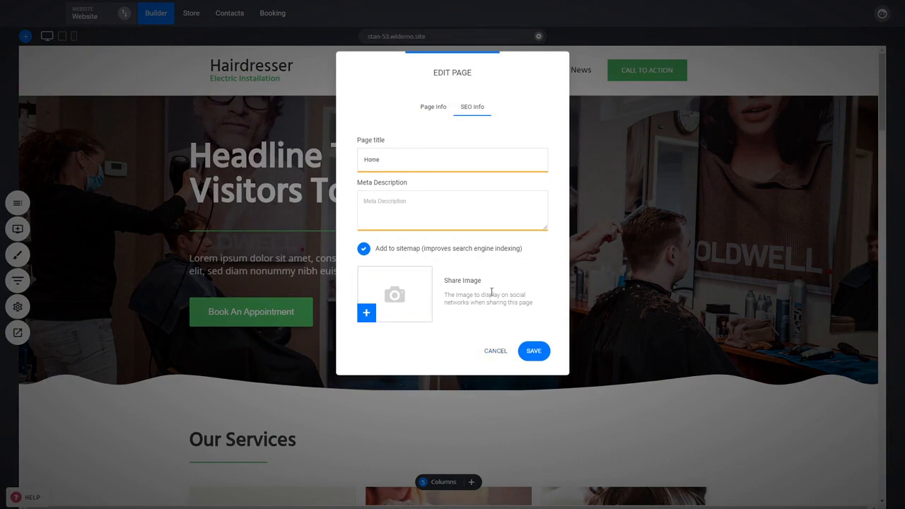
left_click(494, 351)
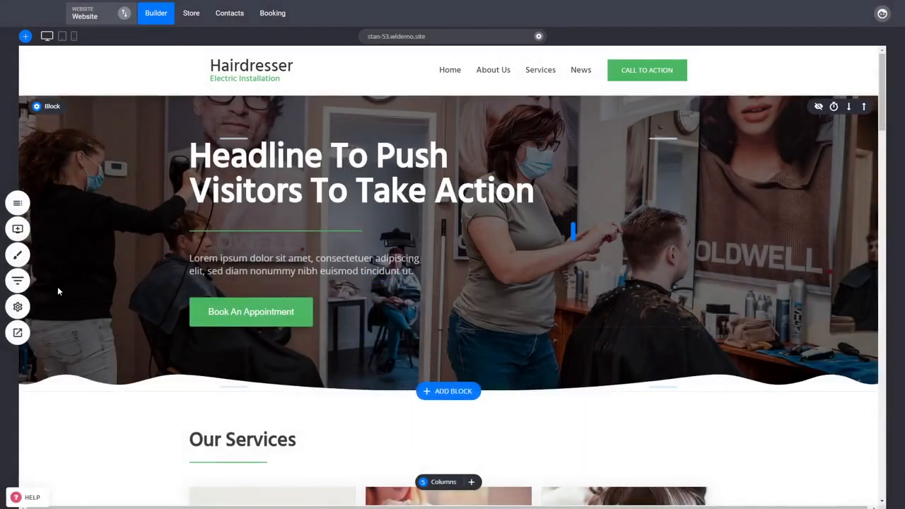
left_click(19, 307)
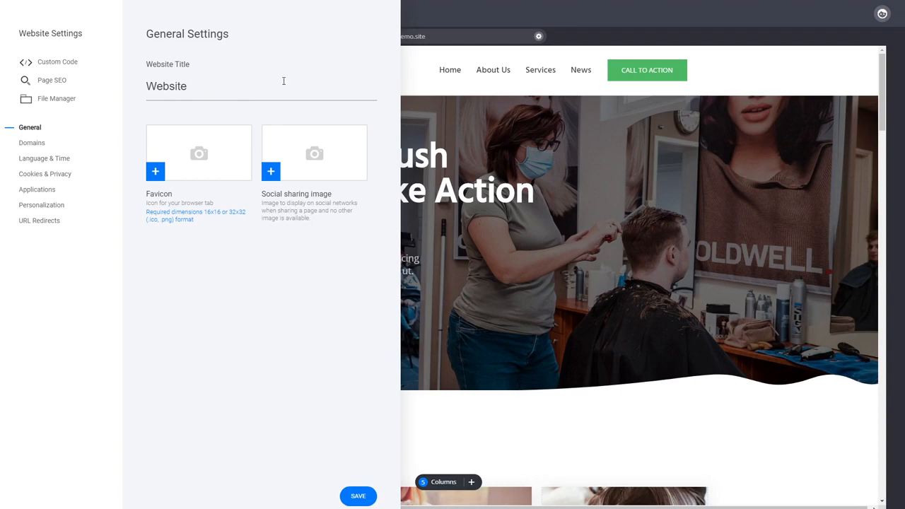
left_click(458, 141)
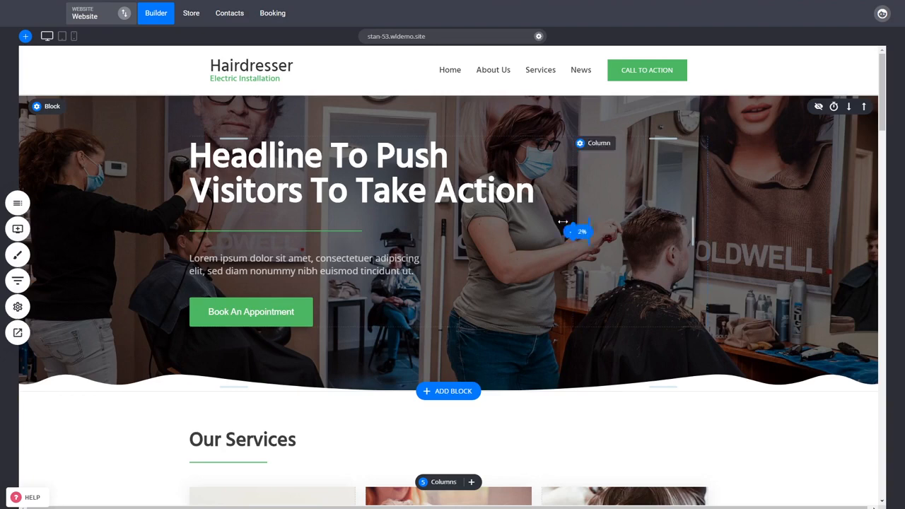
Step: Show the header level options for the hero headline and dismiss them without choosing one
left_click(344, 175)
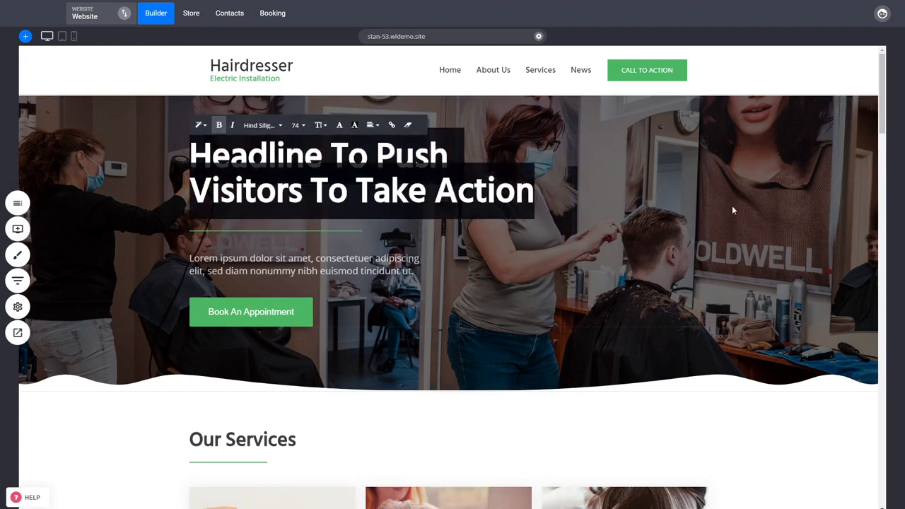
left_click(200, 126)
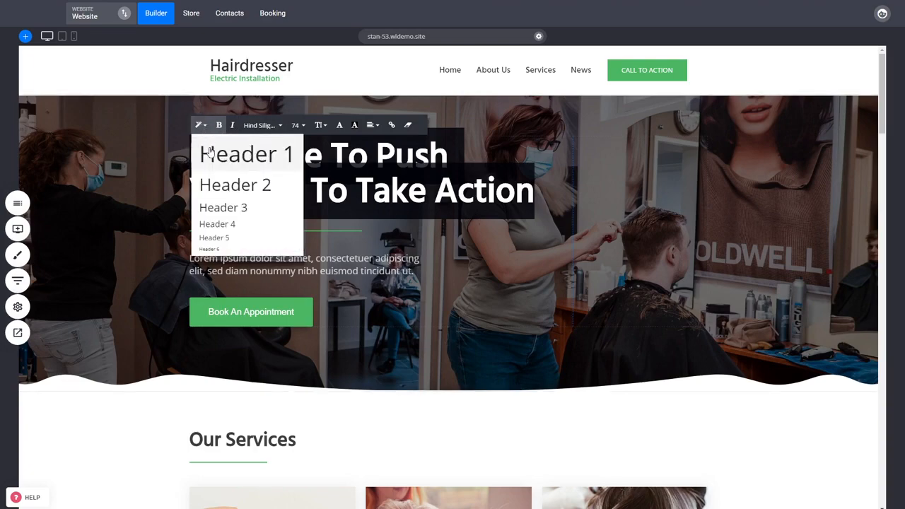
left_click(747, 224)
Step: Review the Our Services cards and the Hairdressing price list, and return to the hero section
scroll(746, 224, "down", 3)
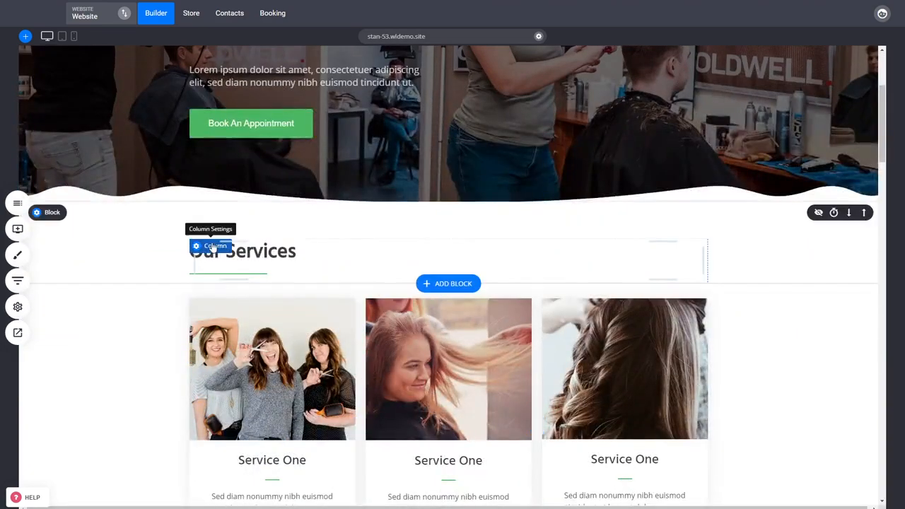
scroll(310, 308, "down", 5)
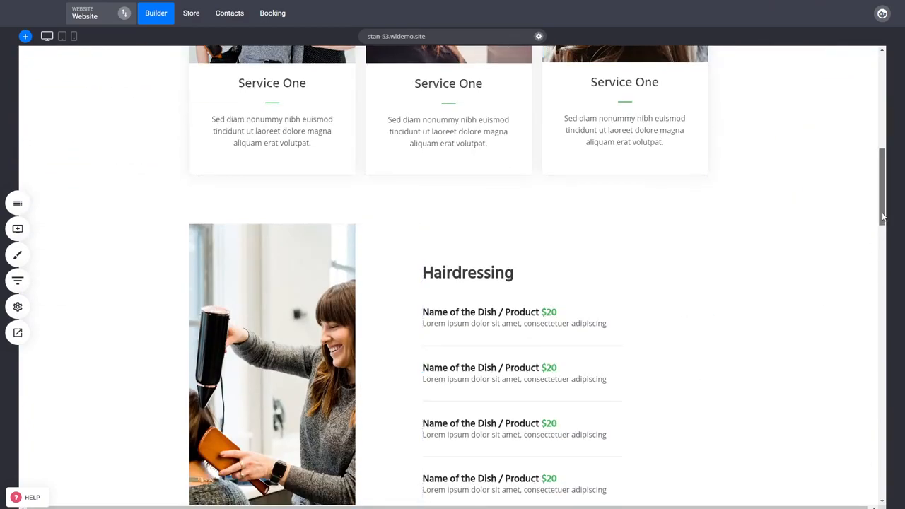
scroll(757, 396, "up", 10)
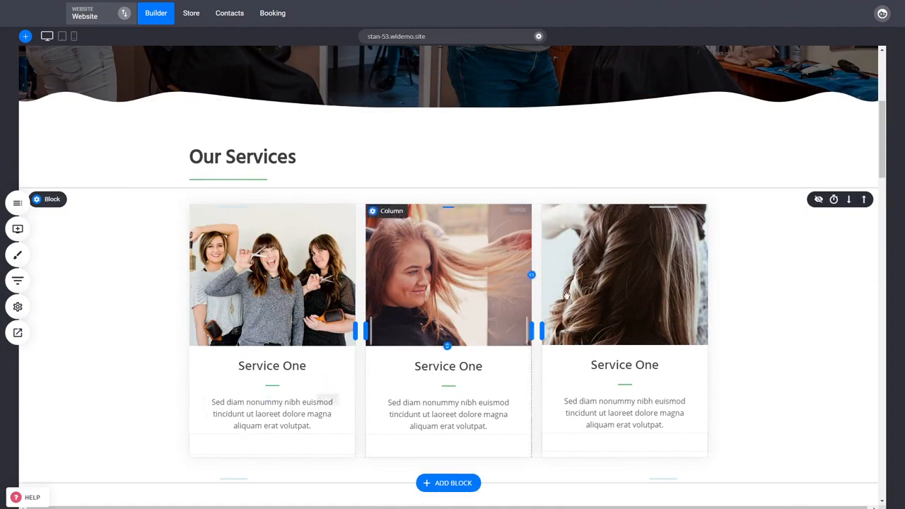
scroll(741, 356, "up", 1)
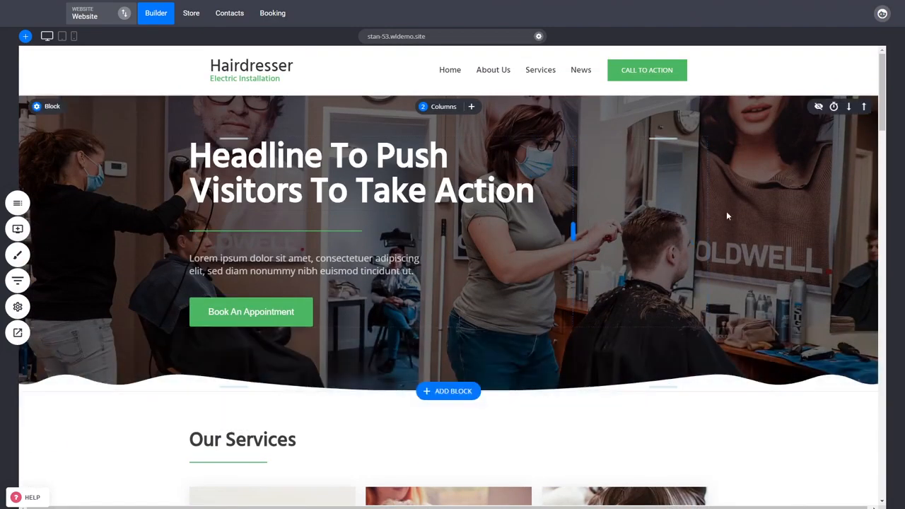